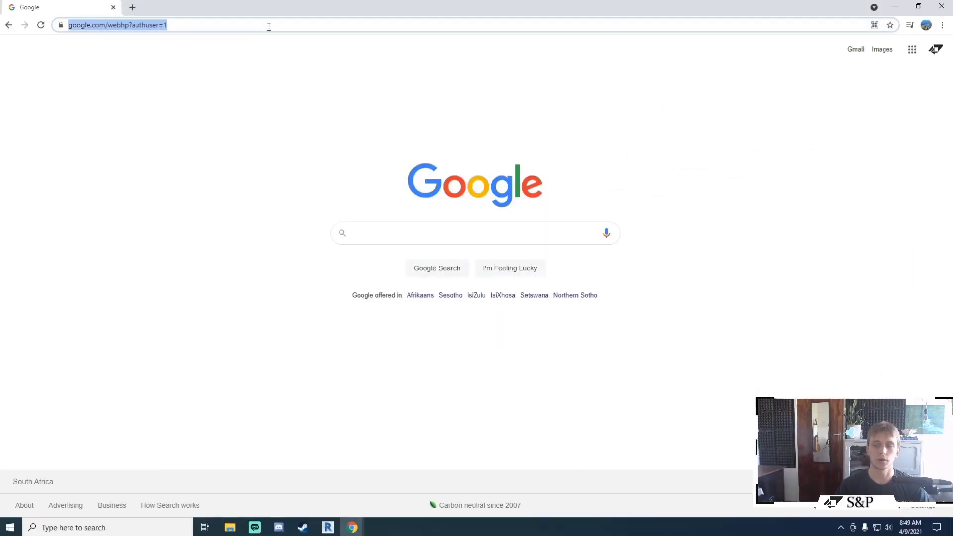
text(www.diroot)
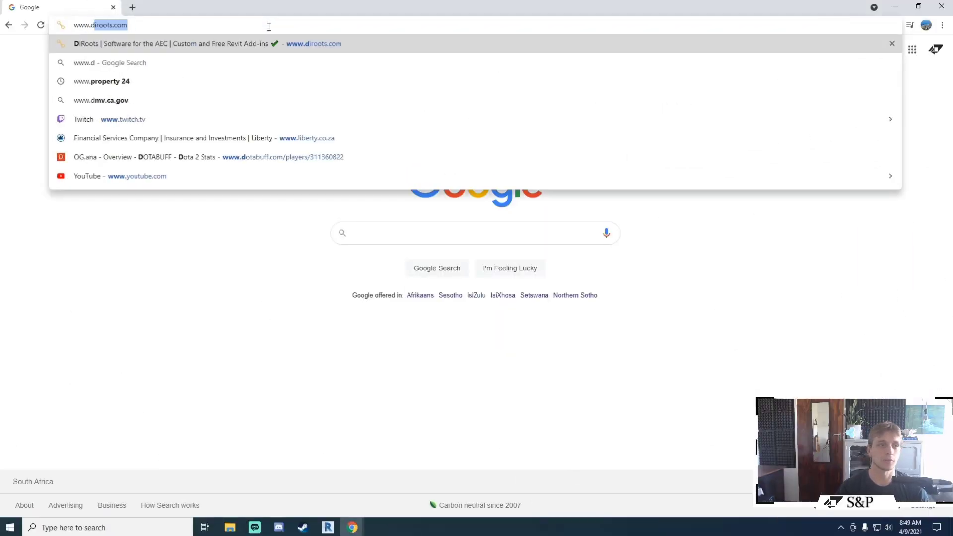
text(s.com)
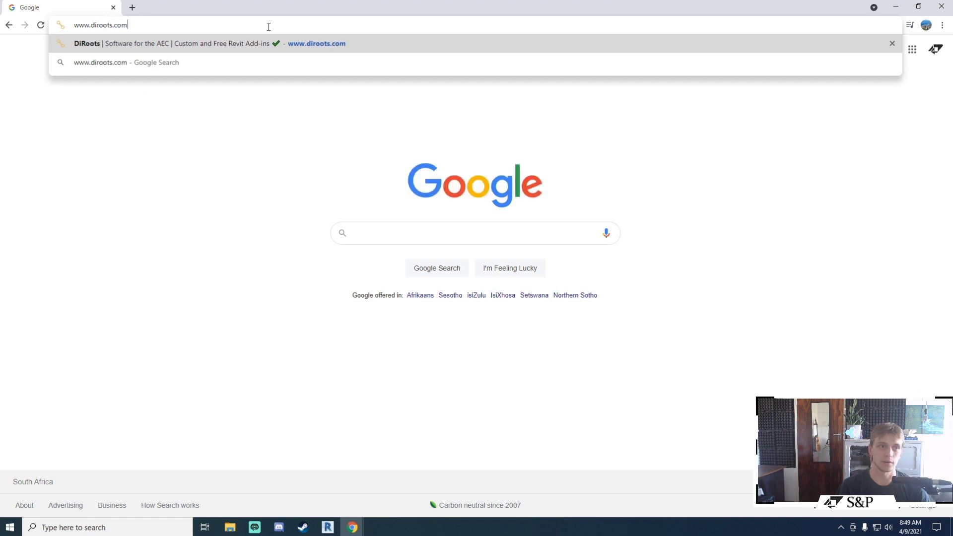
key(Return)
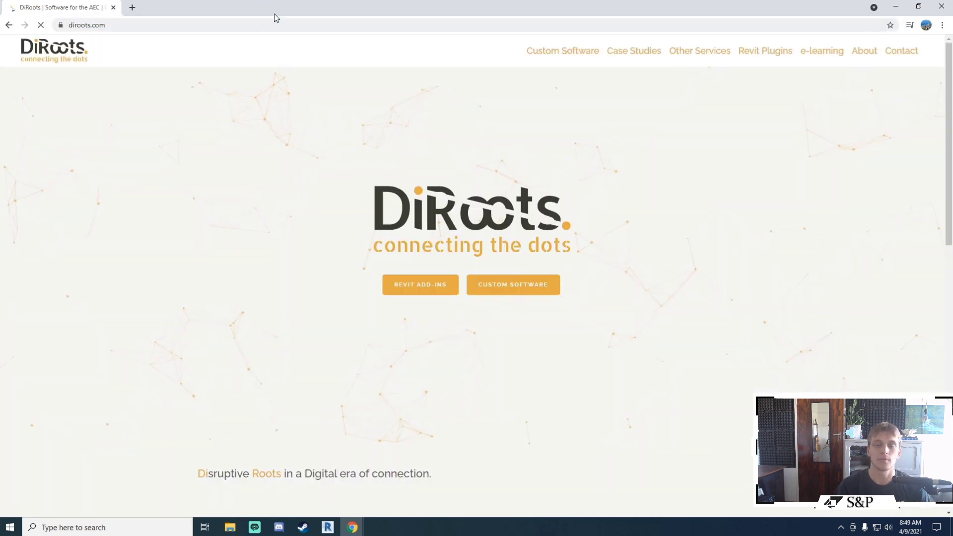
mouse_move(763, 52)
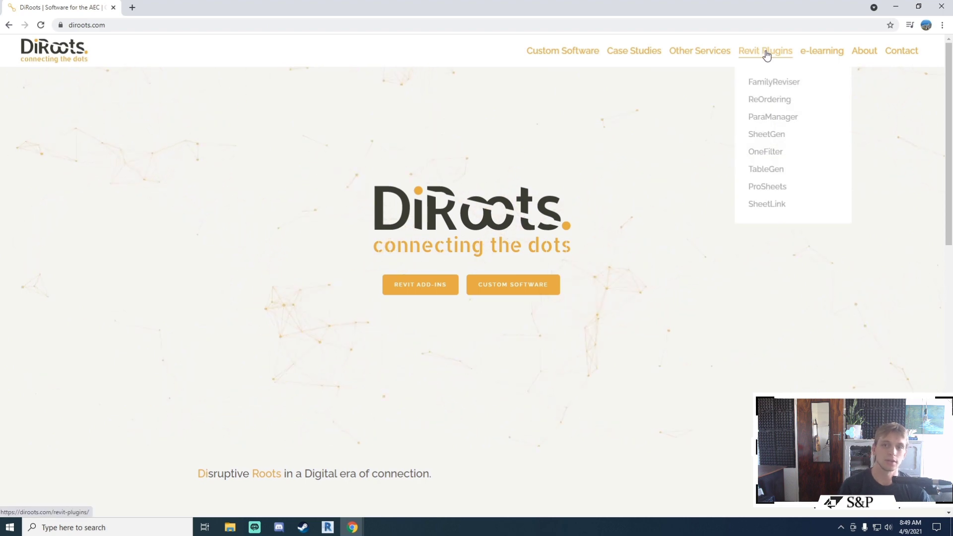
click(767, 52)
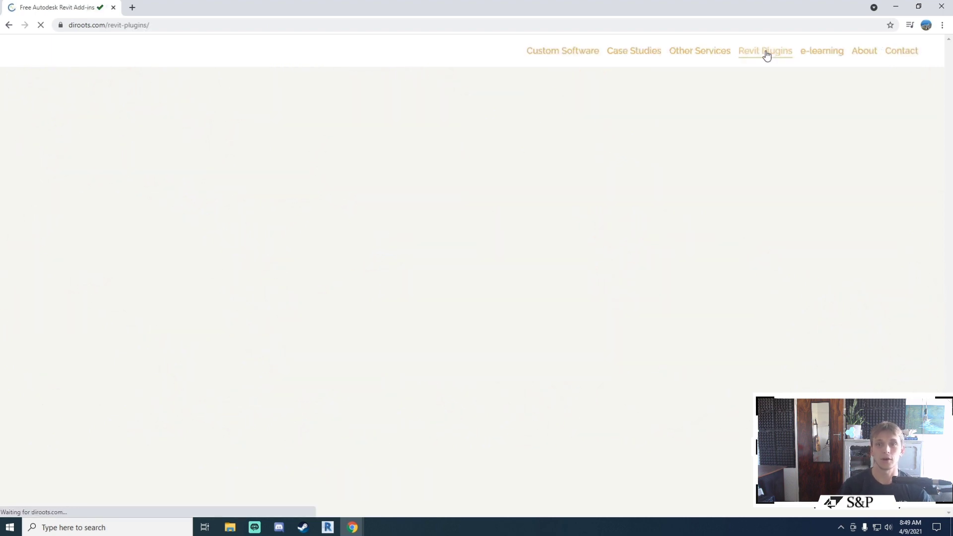
Step: Find OneFilter in the Revit add-ins listing and open its DETAILS page
scroll(754, 232, down, 7)
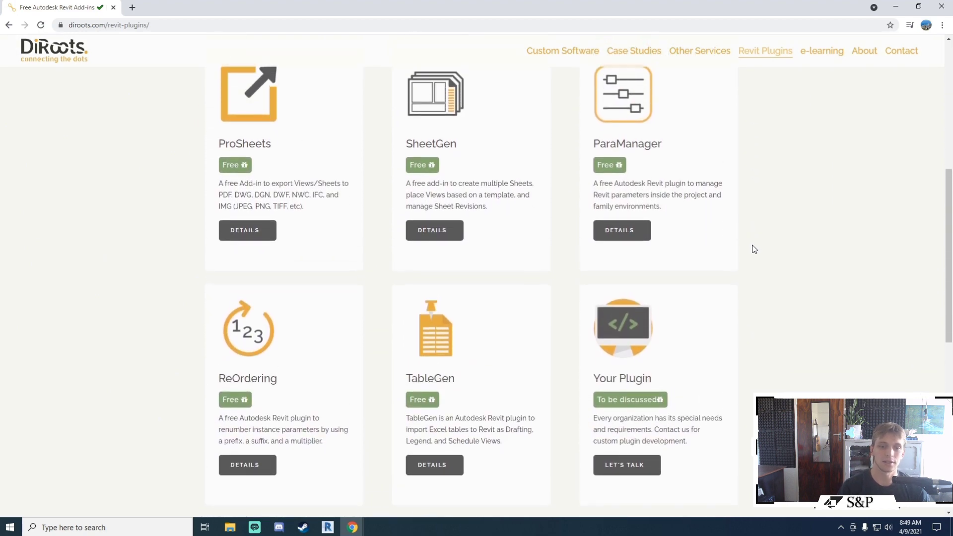
scroll(598, 416, up, 3)
scroll(605, 402, up, 3)
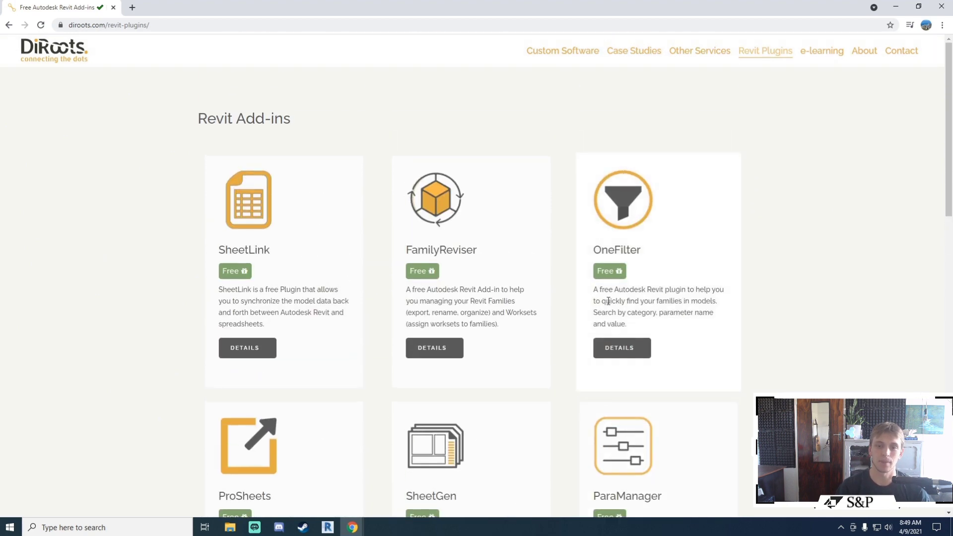
click(631, 351)
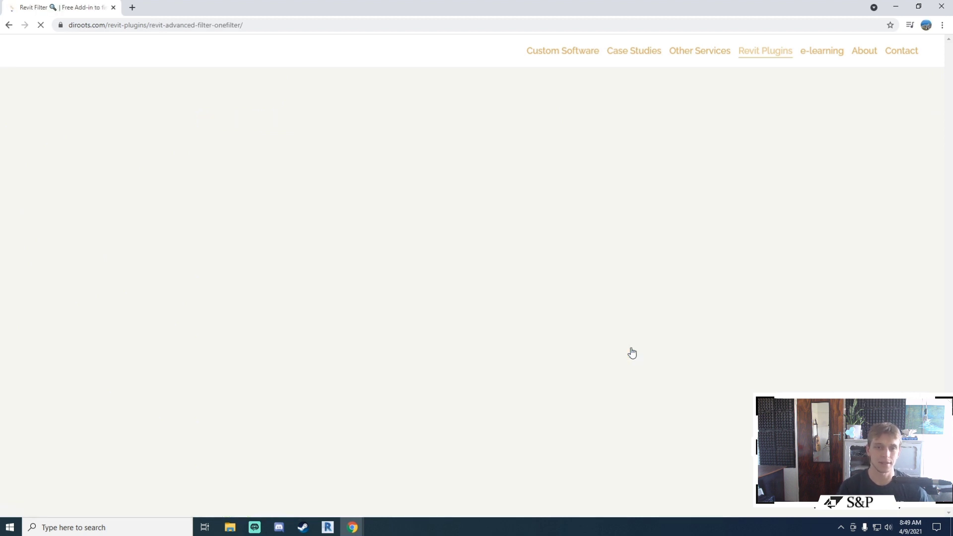
Step: Scroll down the OneFilter page and reveal the FREE DOWNLOAD form
scroll(266, 177, down, 5)
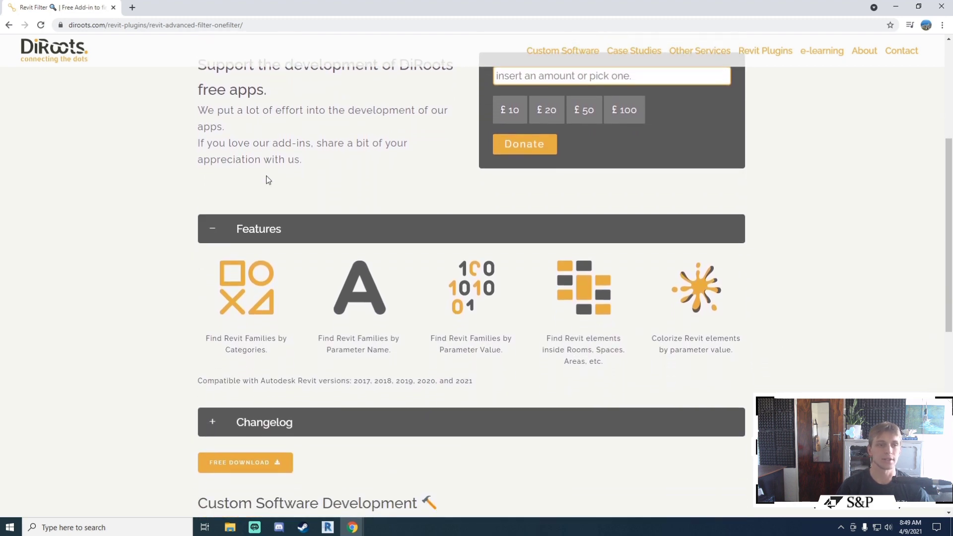
scroll(266, 180, down, 1)
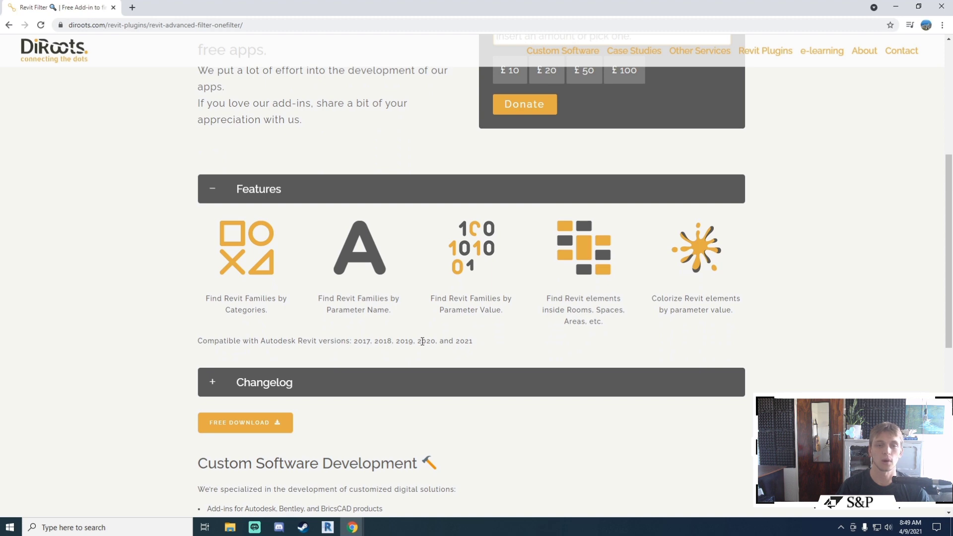
scroll(422, 341, down, 3)
click(251, 307)
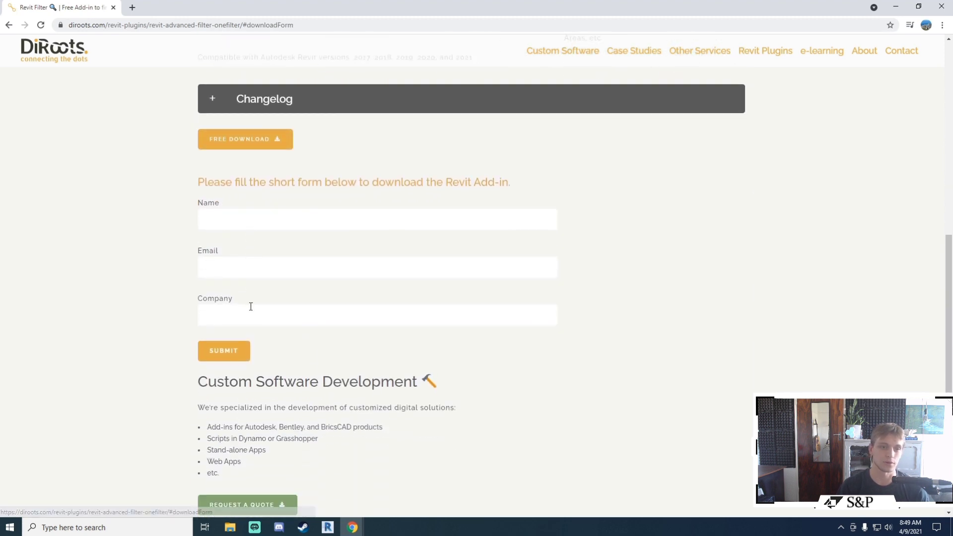
Step: Fill in the name, e-mail and company 'test', then start the OneFilter download
click(271, 122)
key(Down)
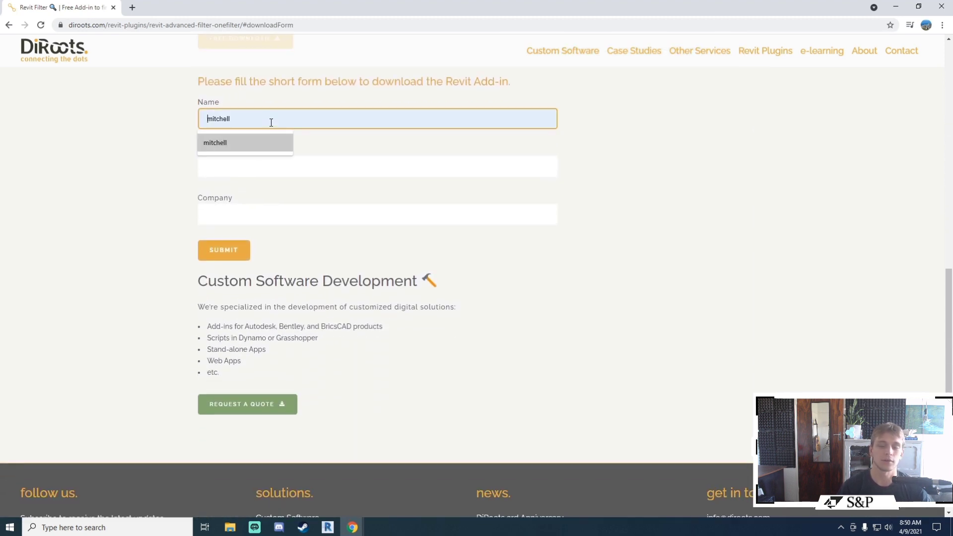
key(Return)
key(Tab)
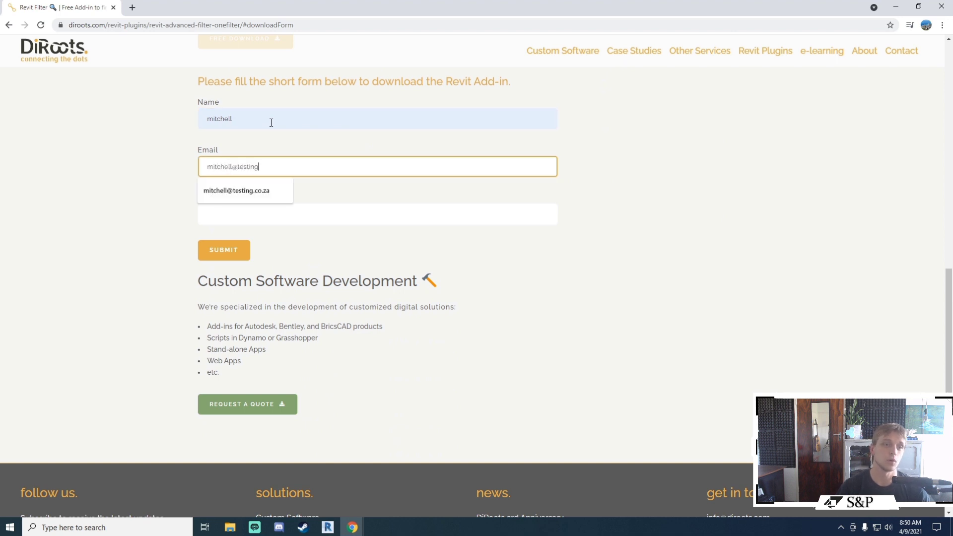
key(Tab)
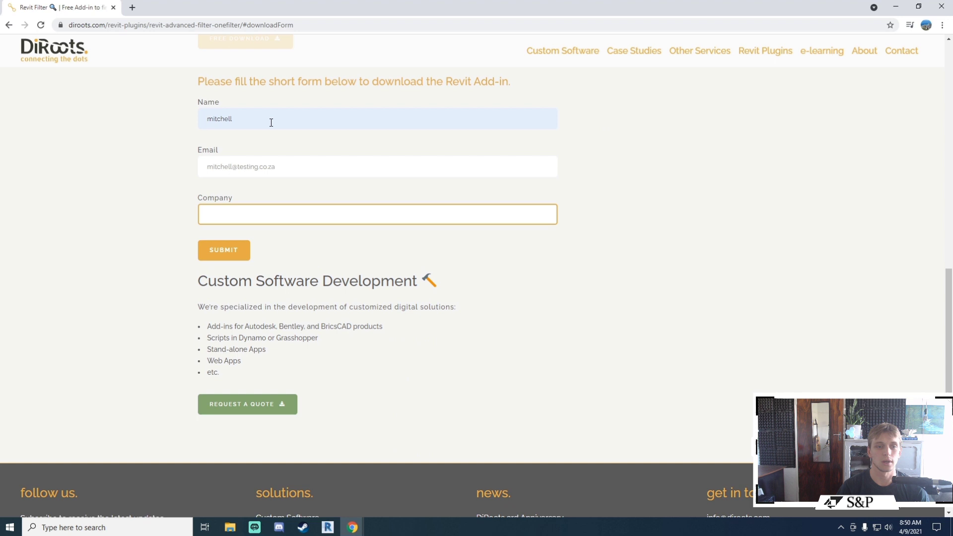
text(testing)
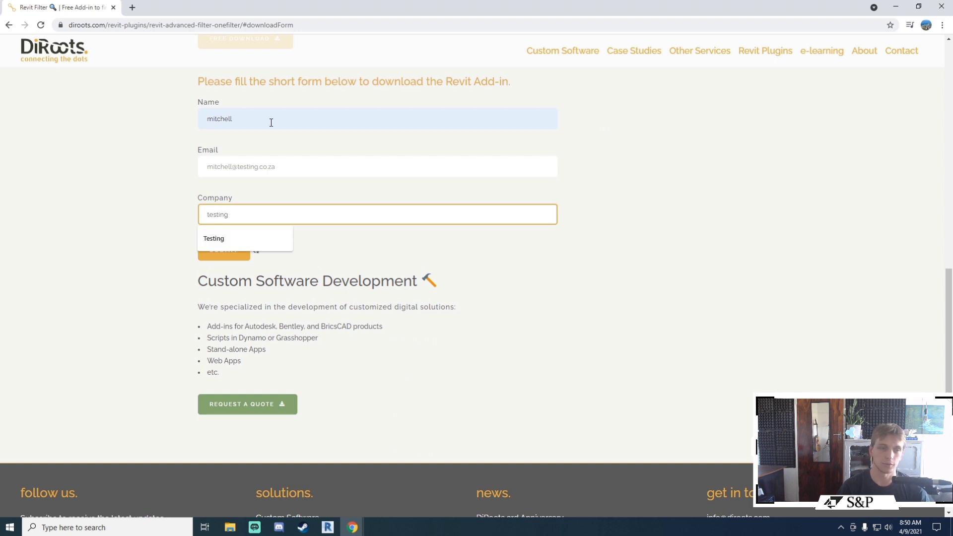
click(114, 314)
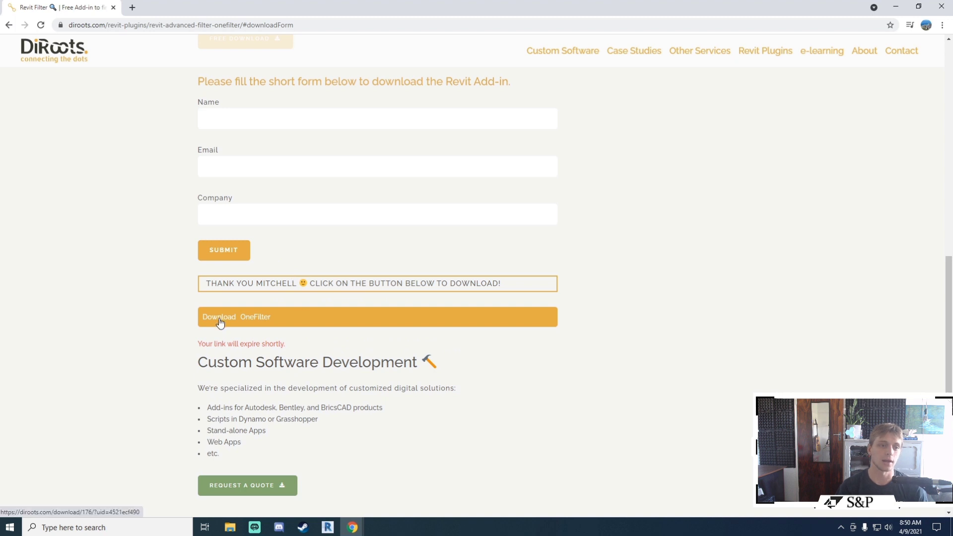
click(220, 323)
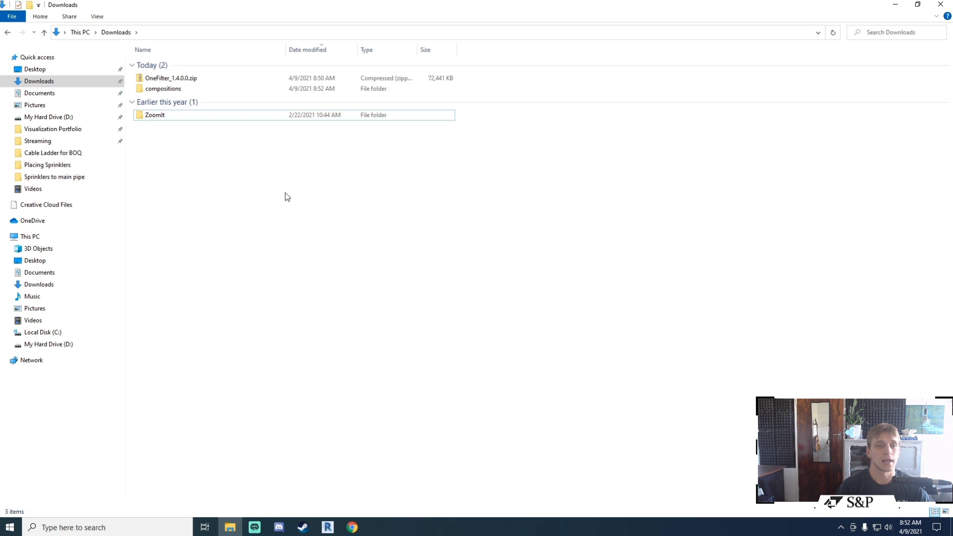
right_click(167, 79)
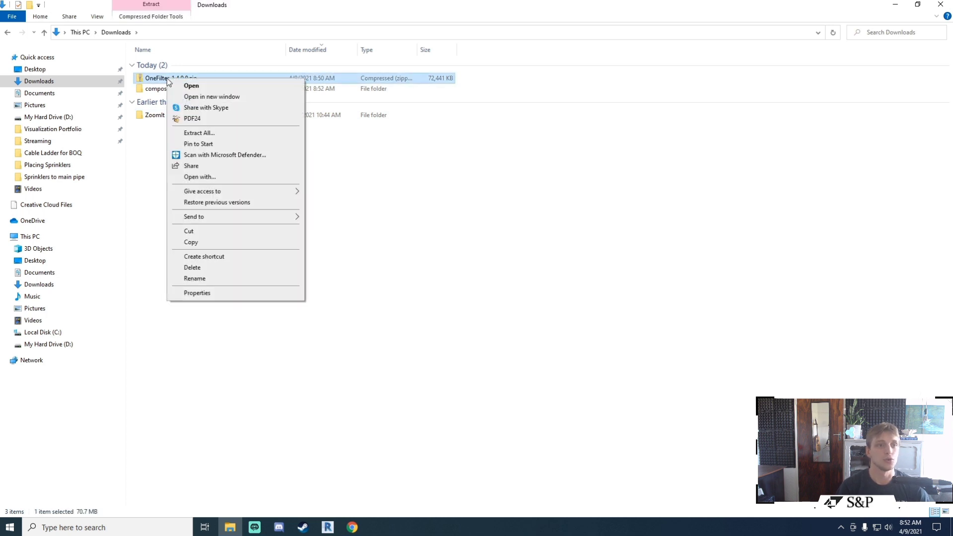
click(227, 133)
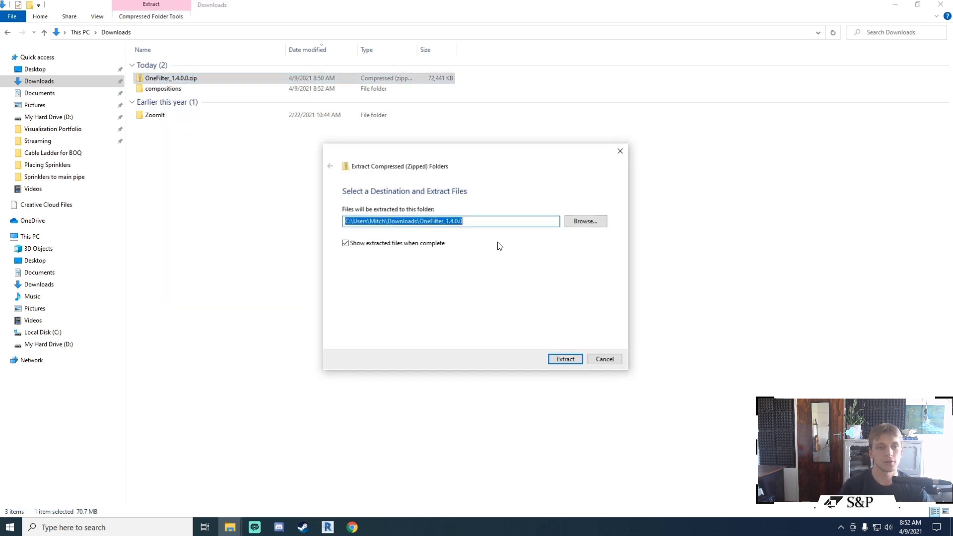
click(599, 361)
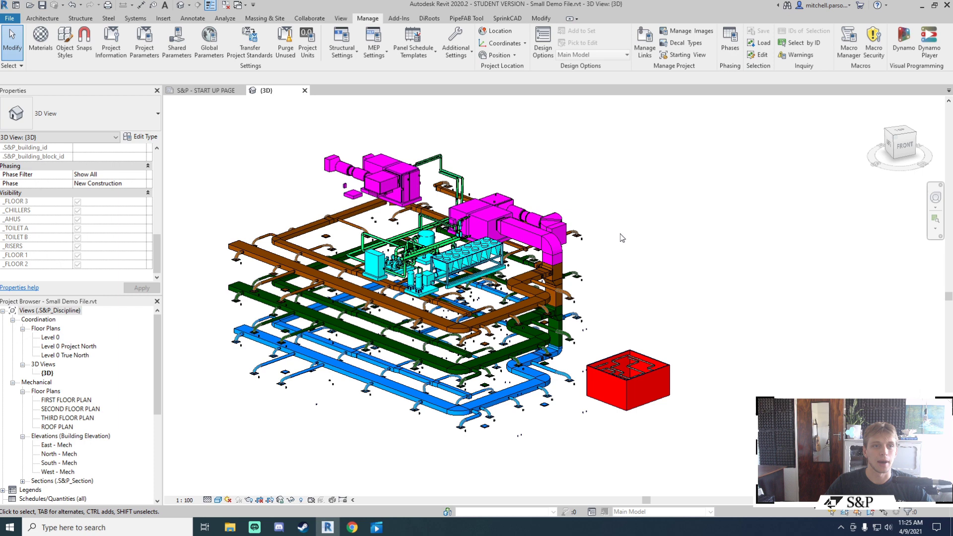
Step: Launch OneFilter 1.4.0.0 from the OneFilter dropdown on the DiRoots ribbon tab
click(430, 19)
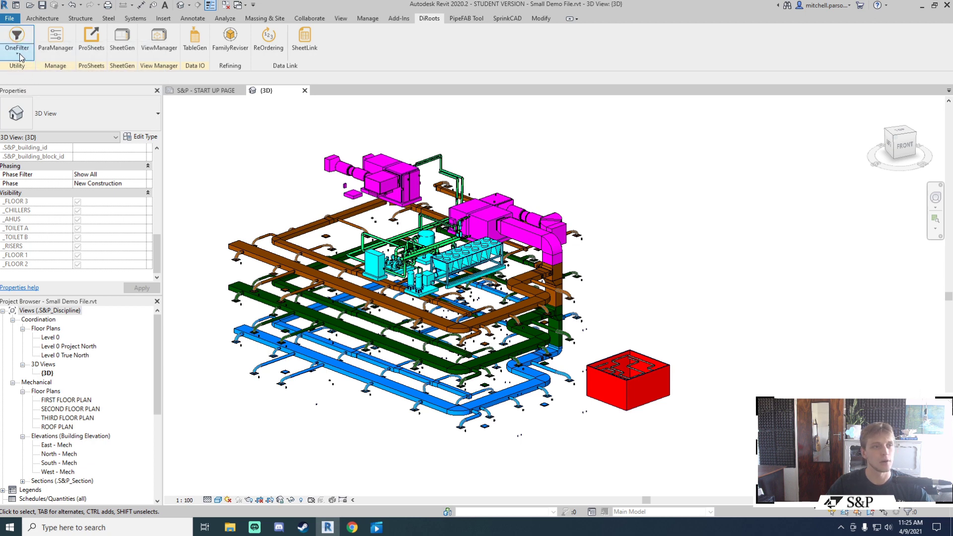
click(17, 49)
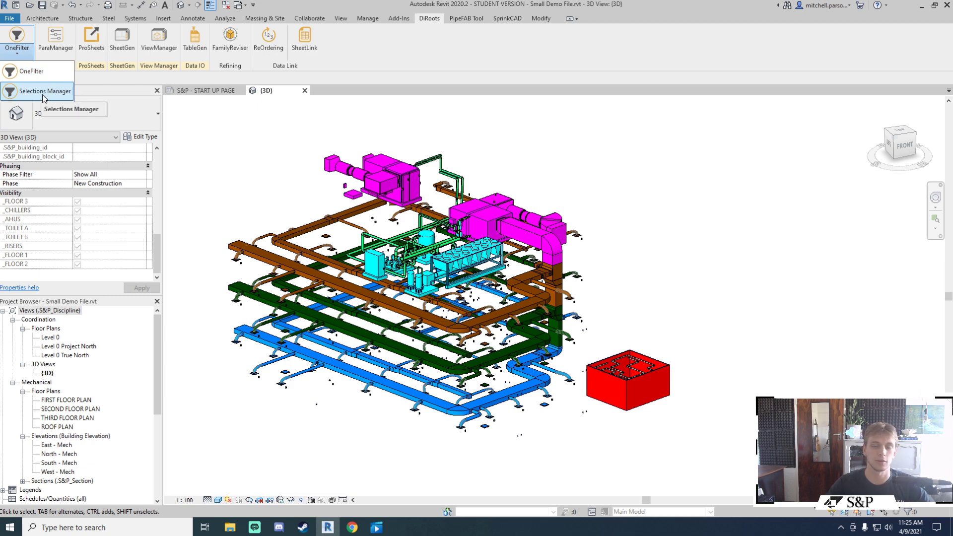
click(37, 74)
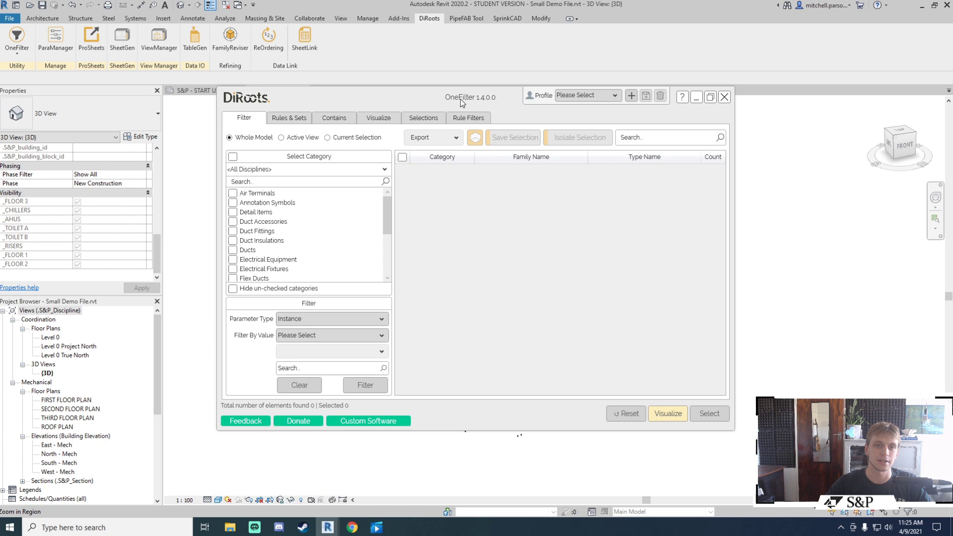
drag(459, 99, 570, 71)
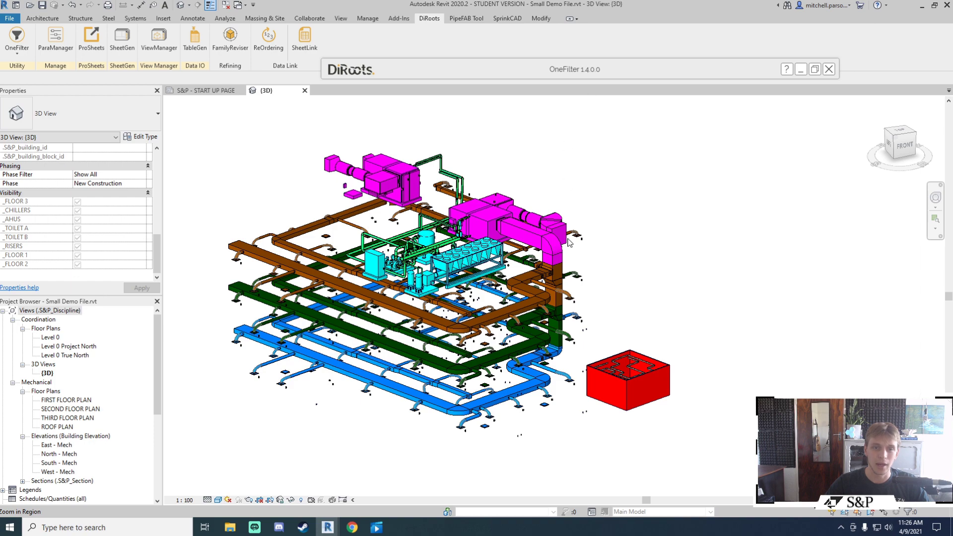
shift+middle_drag(571, 243, 581, 278)
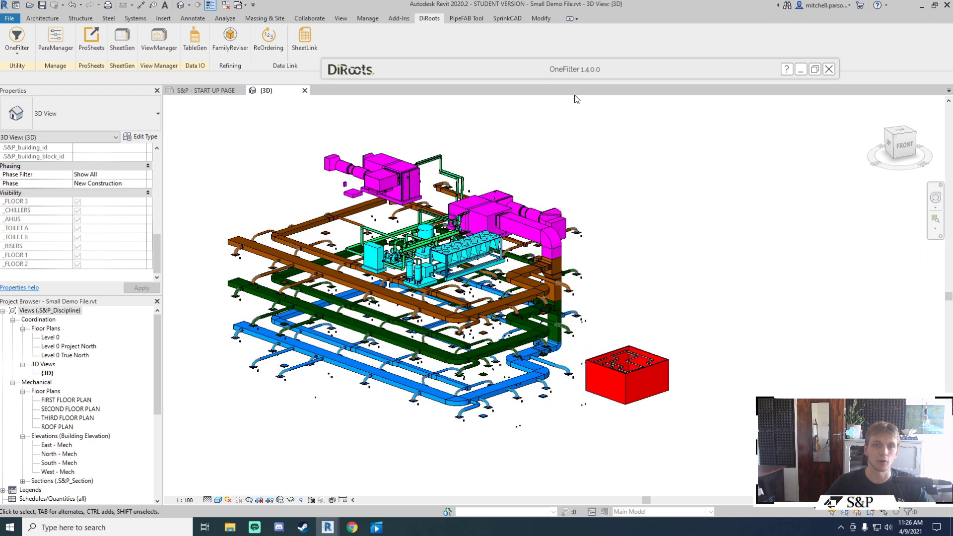
click(563, 75)
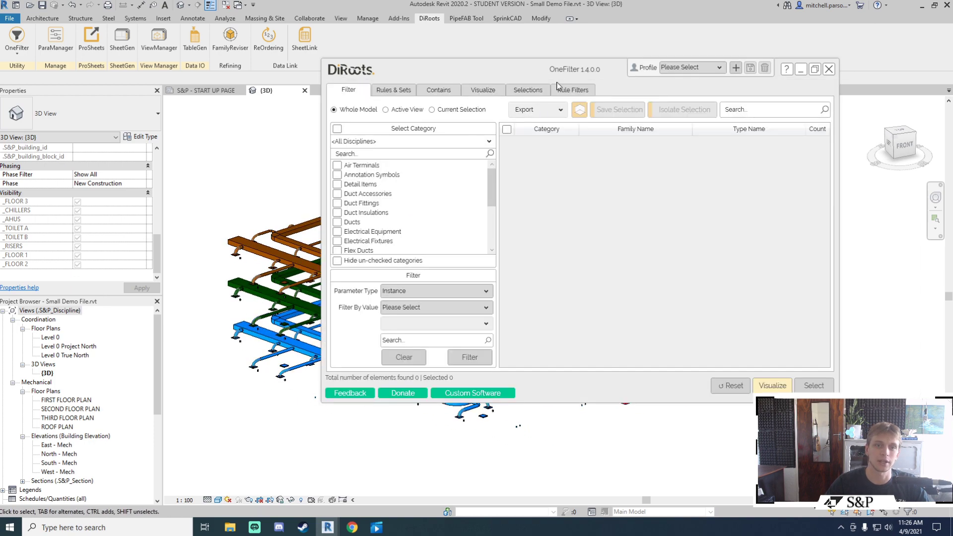
drag(554, 77, 545, 81)
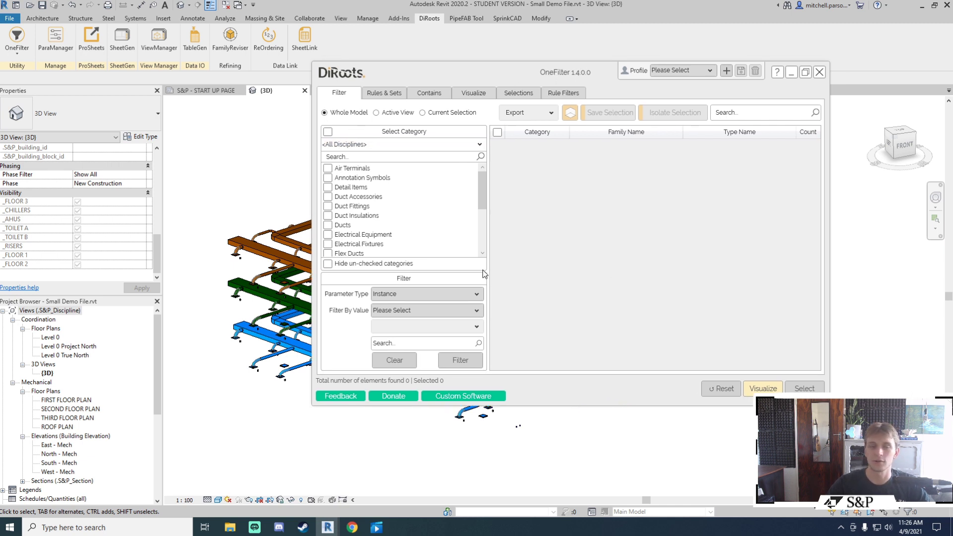
drag(560, 80, 562, 87)
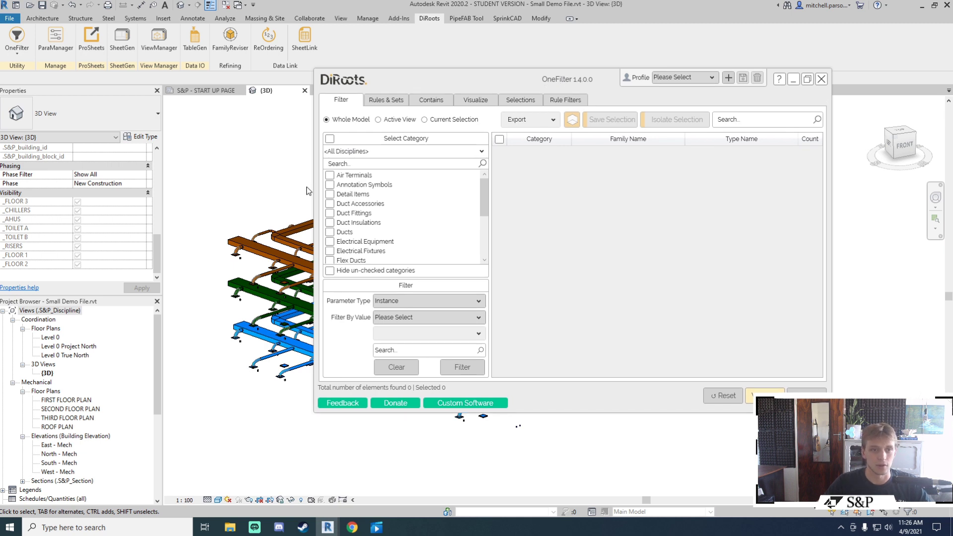
Step: Check Air Terminals to find all 159 elements and isolate them in the 3D view
click(329, 175)
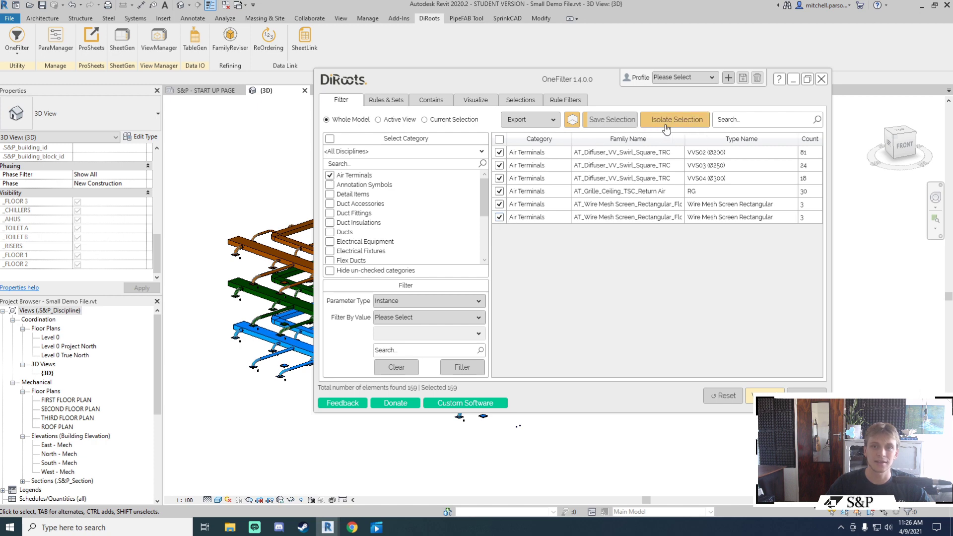
click(681, 121)
click(572, 120)
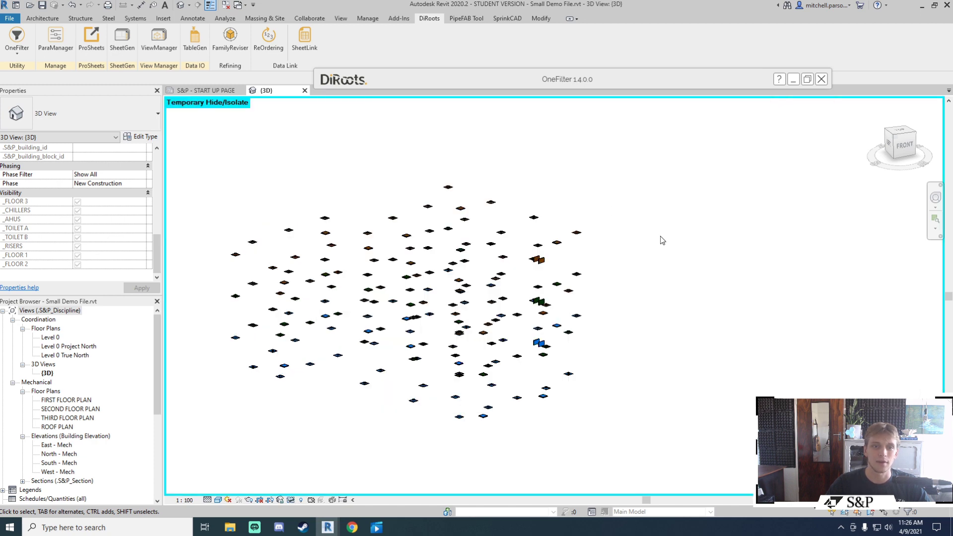
shift+middle_drag(571, 275, 545, 219)
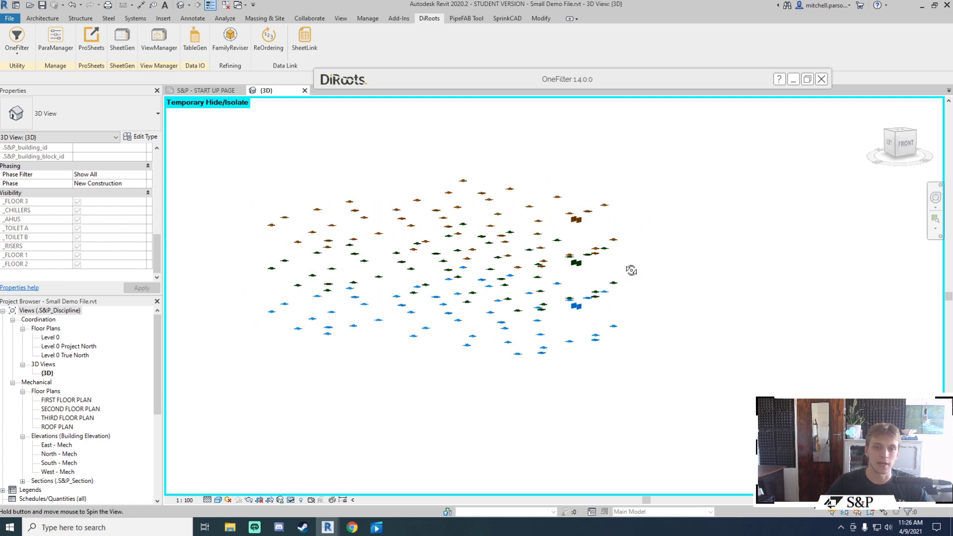
Step: Unisolate the selection so the whole colour-coded model shows again
mouse_move(645, 115)
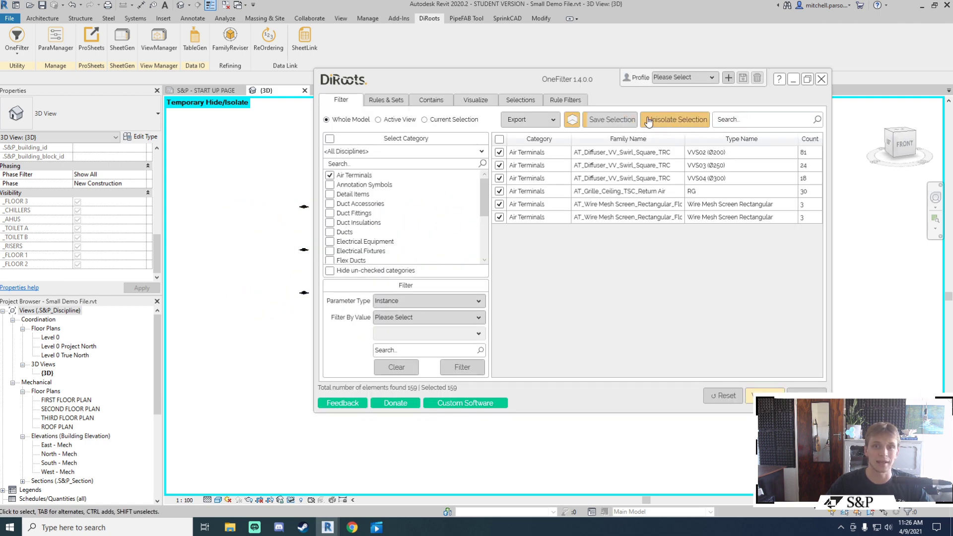
click(677, 124)
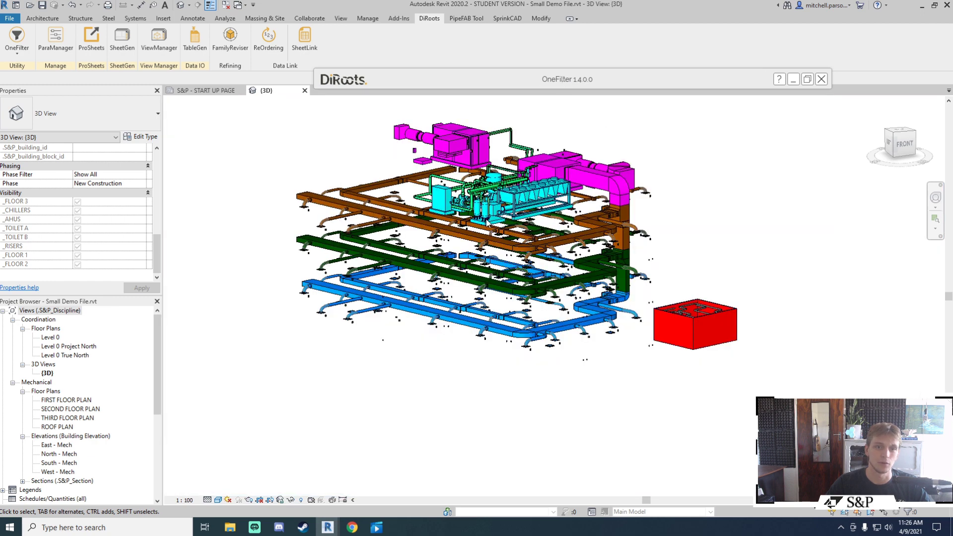
mouse_move(564, 87)
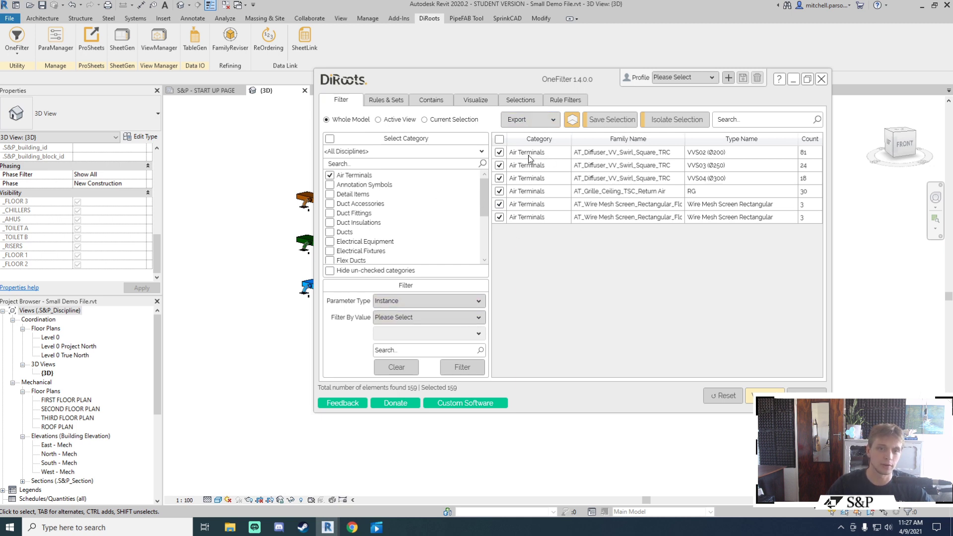
Step: Filter air terminals by instance parameter System Name equals AHU-06 and isolate the 36 results
click(421, 302)
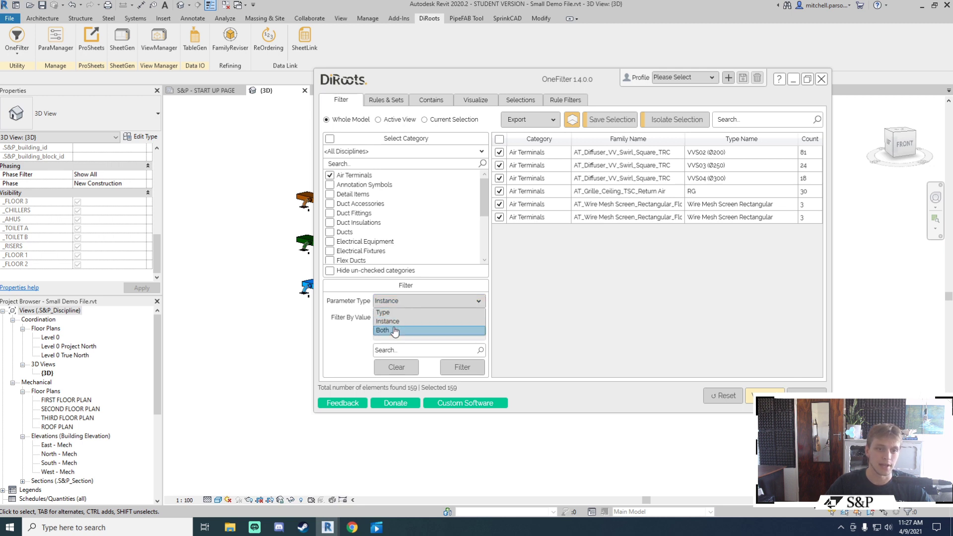
click(389, 321)
click(430, 318)
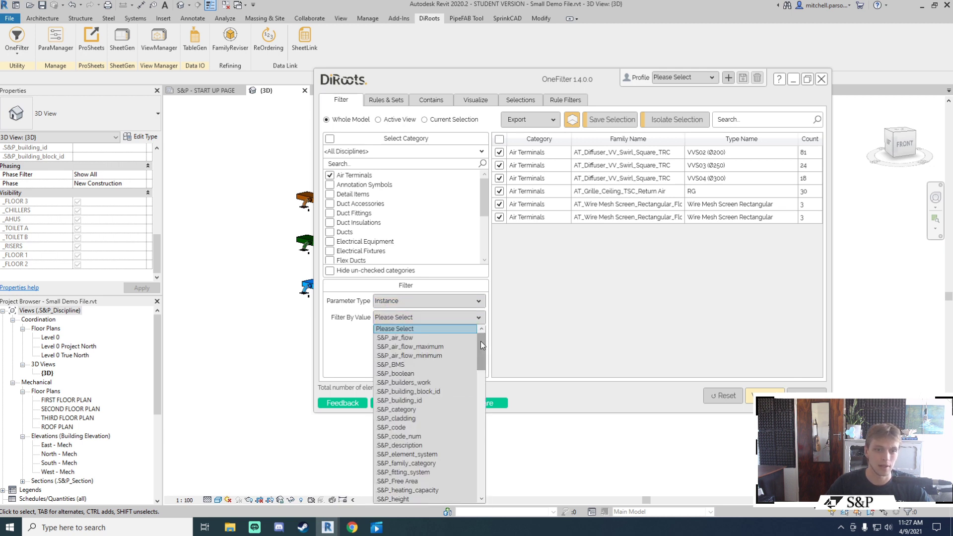
drag(480, 341, 475, 461)
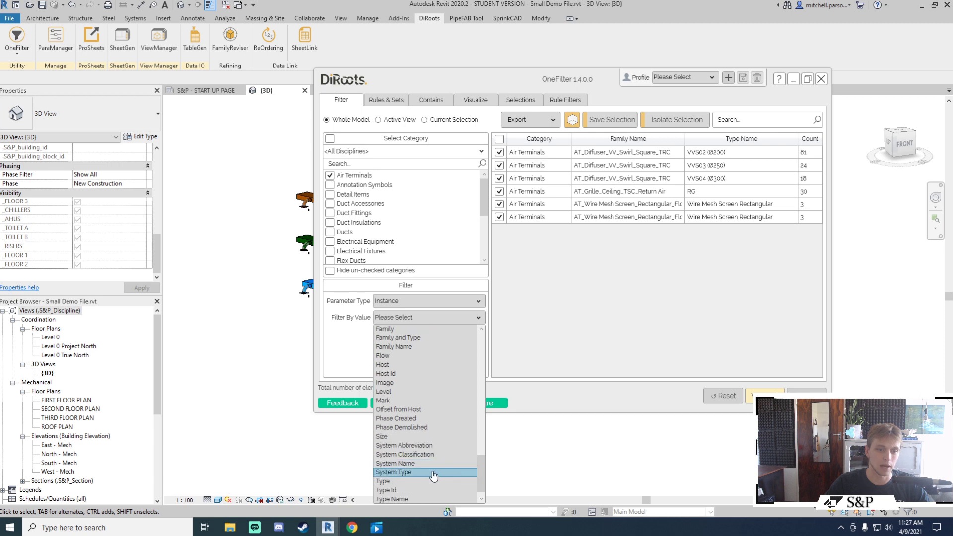
click(403, 464)
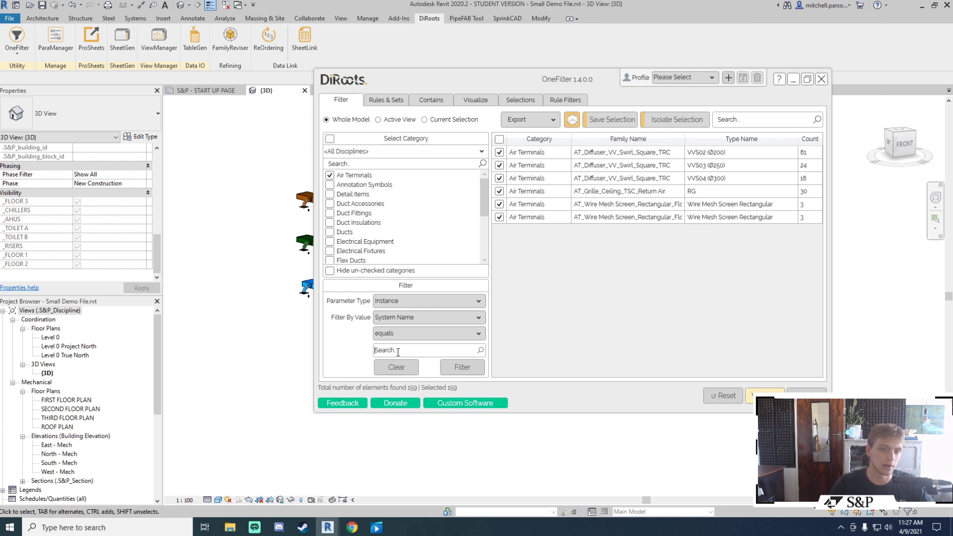
click(398, 352)
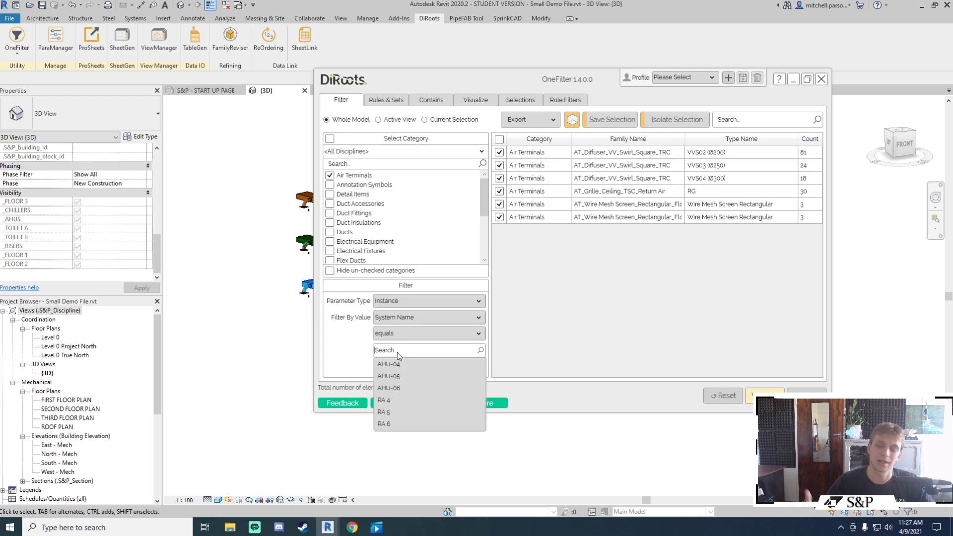
click(401, 388)
click(462, 368)
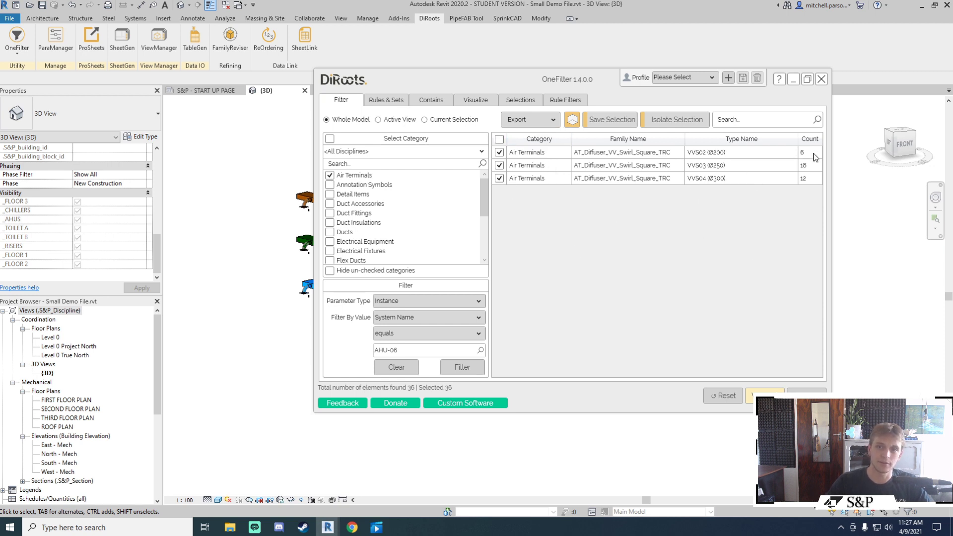
click(679, 123)
shift+middle_drag(574, 217, 567, 218)
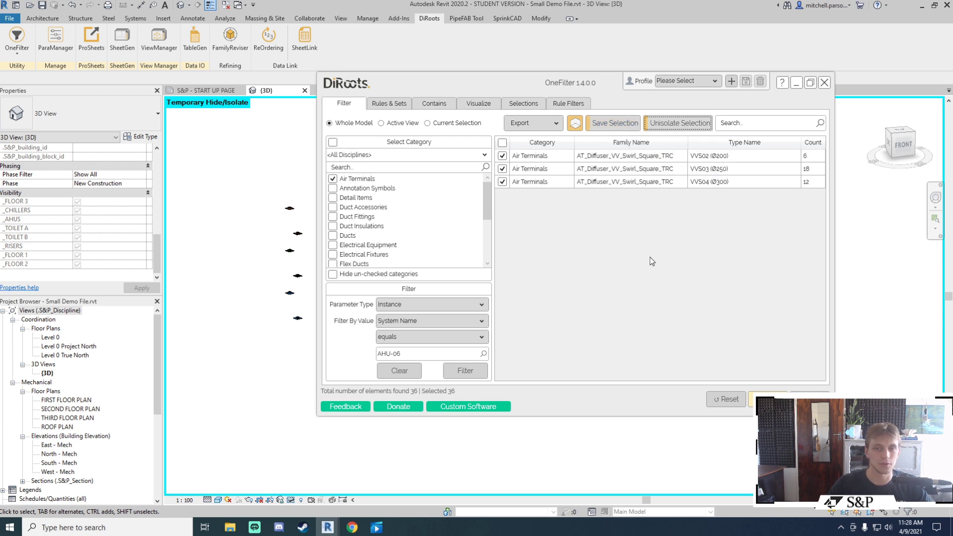
Step: Save the 36 filtered terminals as the selection 'Air Termianls - AHU-06'
click(615, 122)
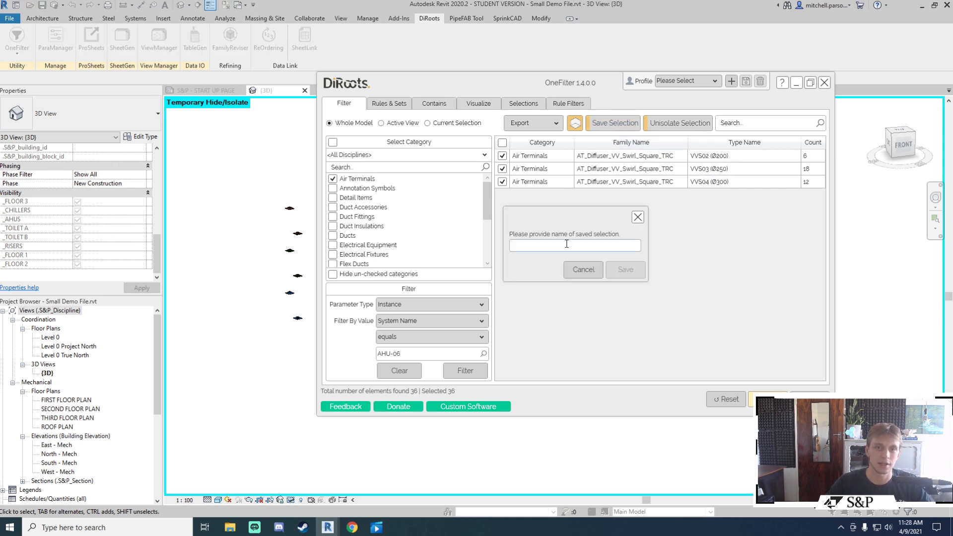
click(563, 244)
text(Air Termianls)
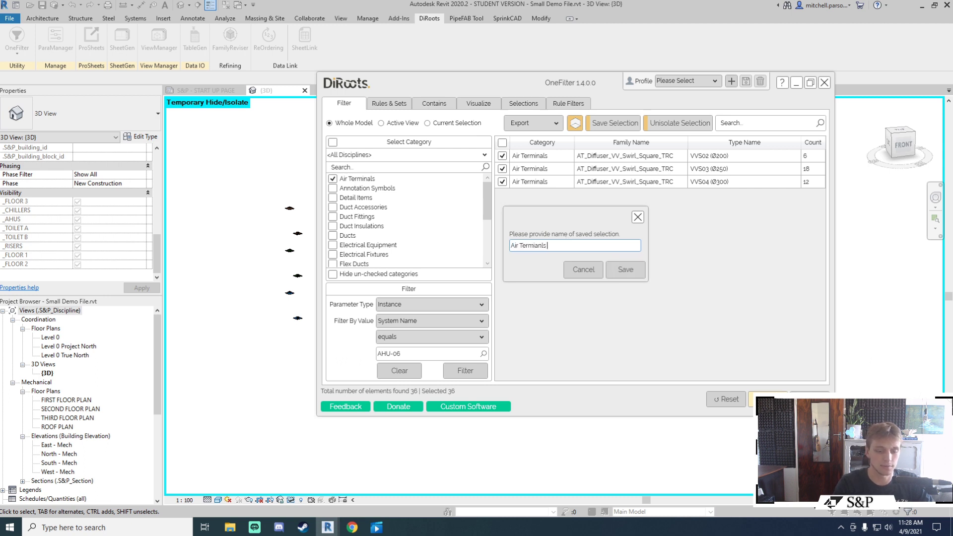
text( - AHU-)
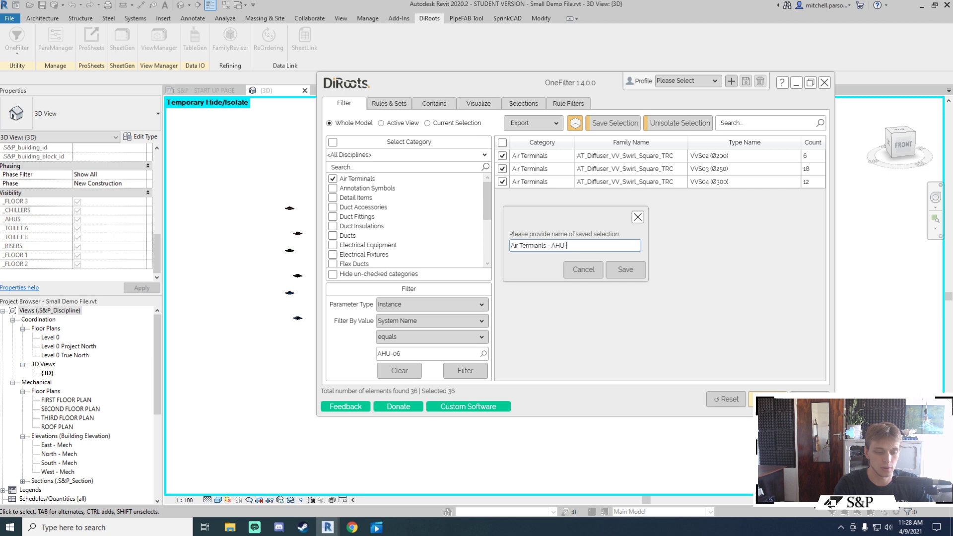
text(06)
click(626, 274)
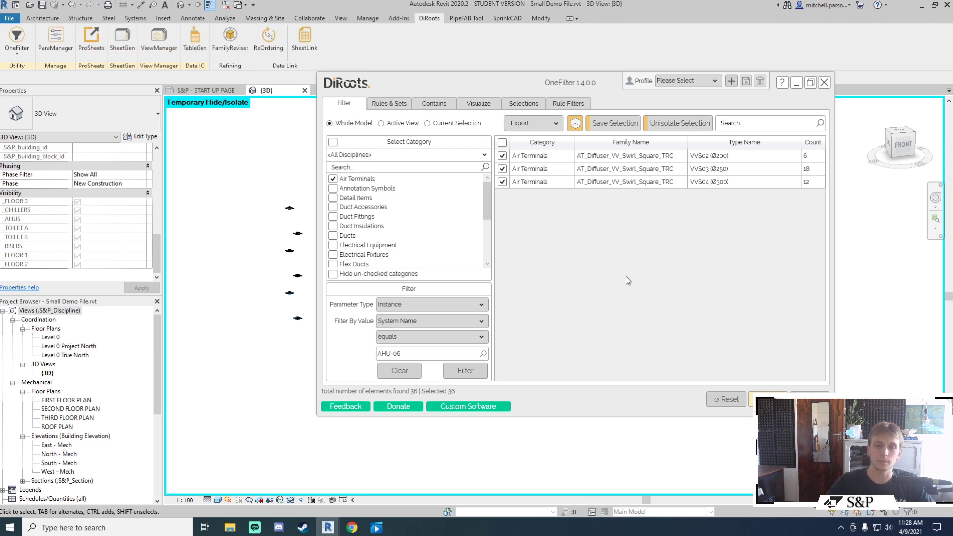
Step: Reload 'Air Termianls - AHU-06' via Manage > Selection > Load, then deselect it
drag(582, 90, 577, 87)
double_click(577, 87)
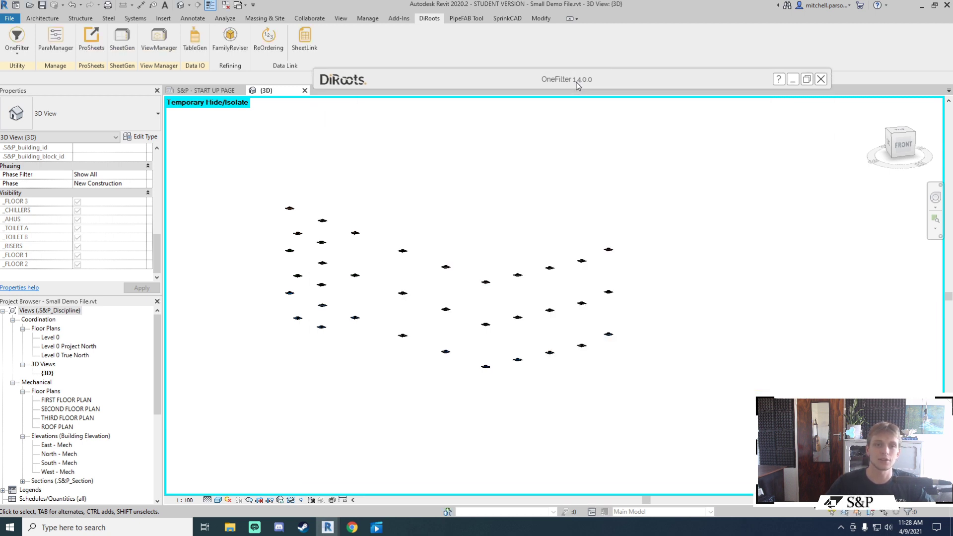
click(368, 18)
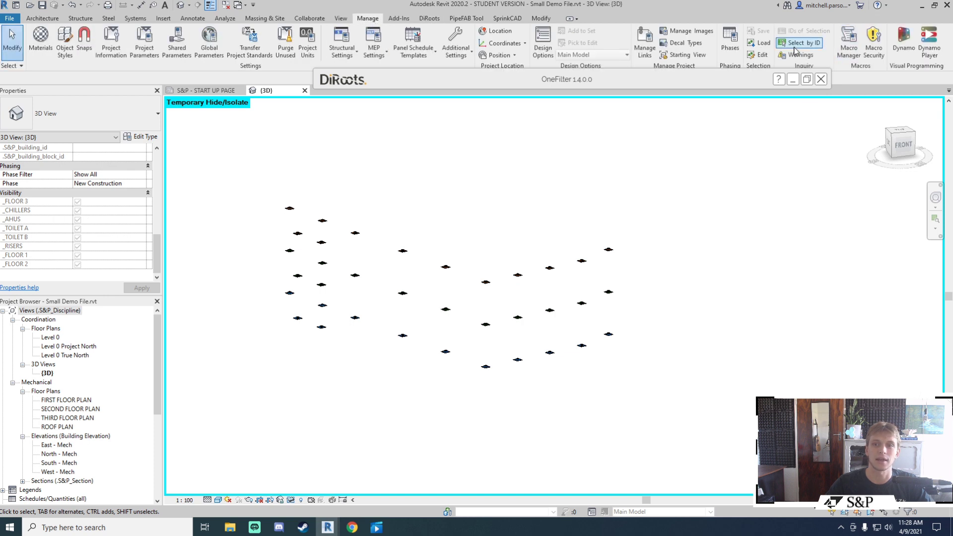
click(760, 44)
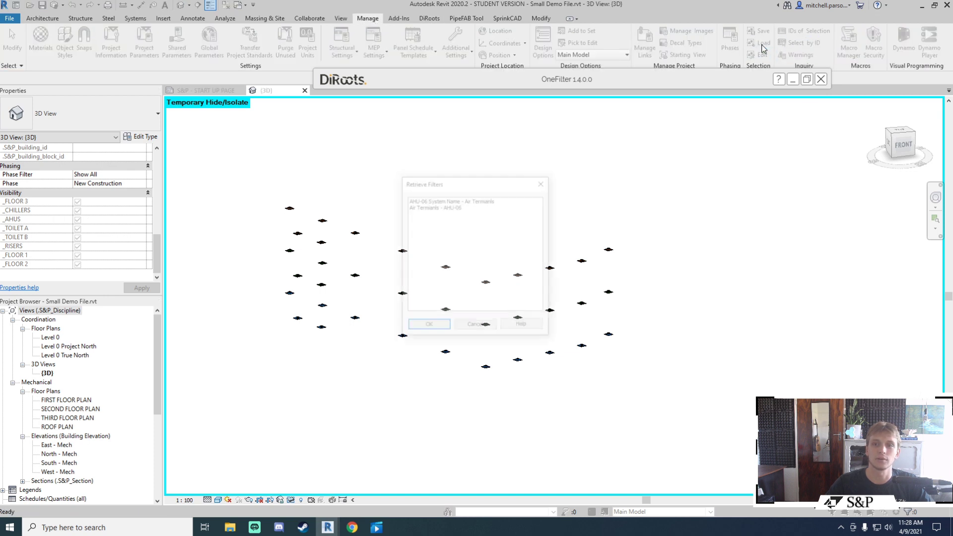
click(440, 207)
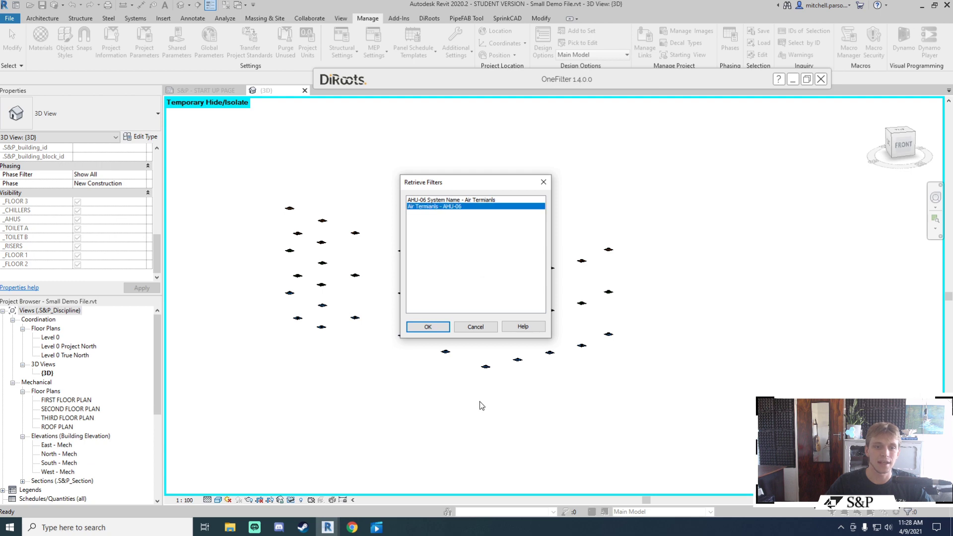
click(428, 327)
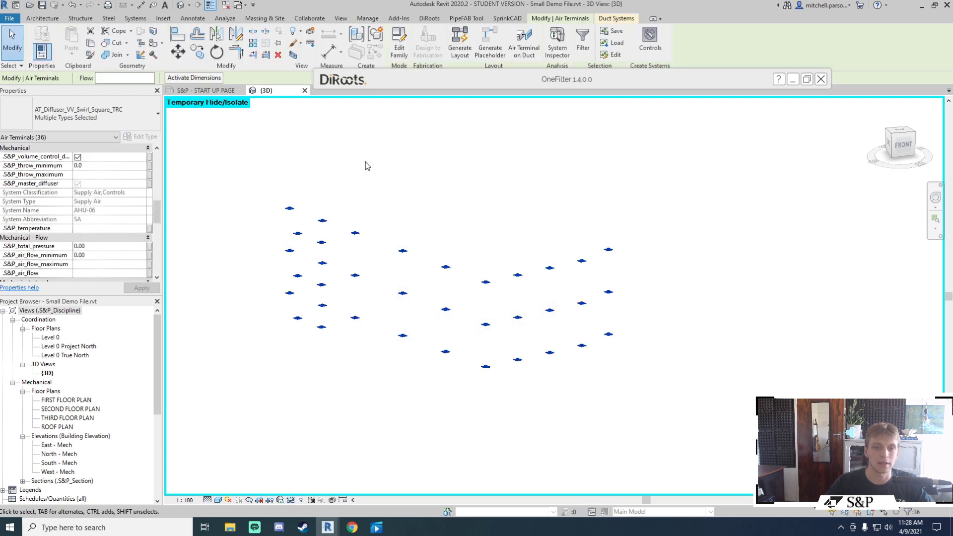
click(487, 202)
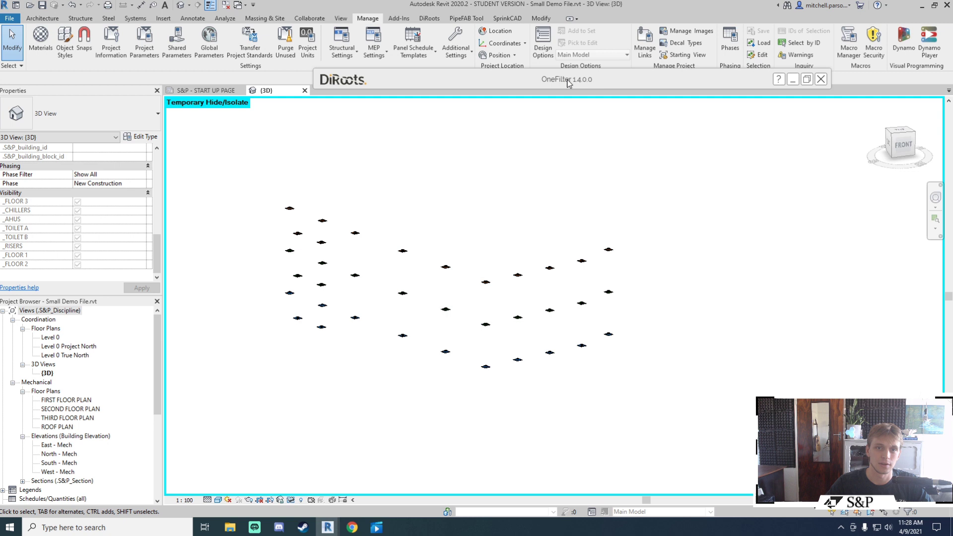
click(568, 82)
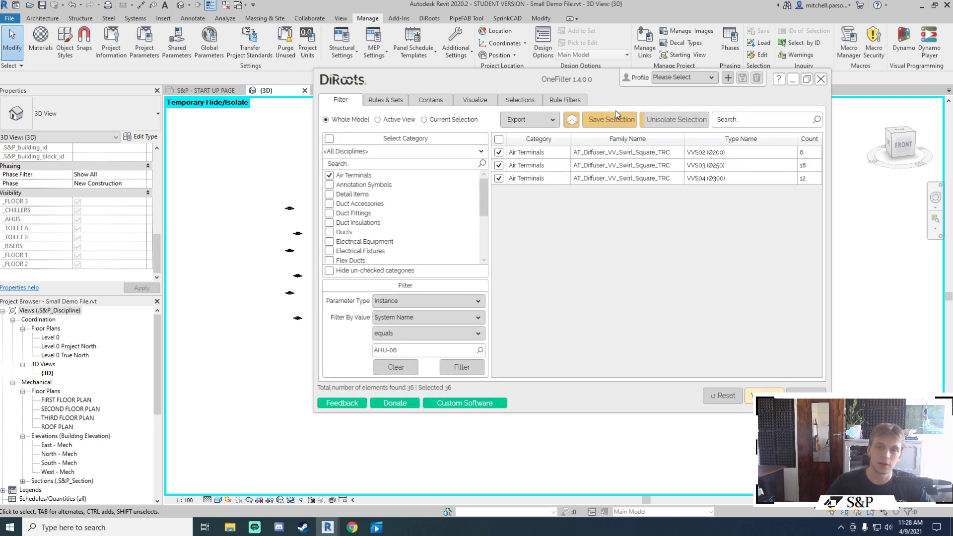
Step: Duplicate the {3D} view as 'Air Terminals' with the filtered elements isolated
click(595, 81)
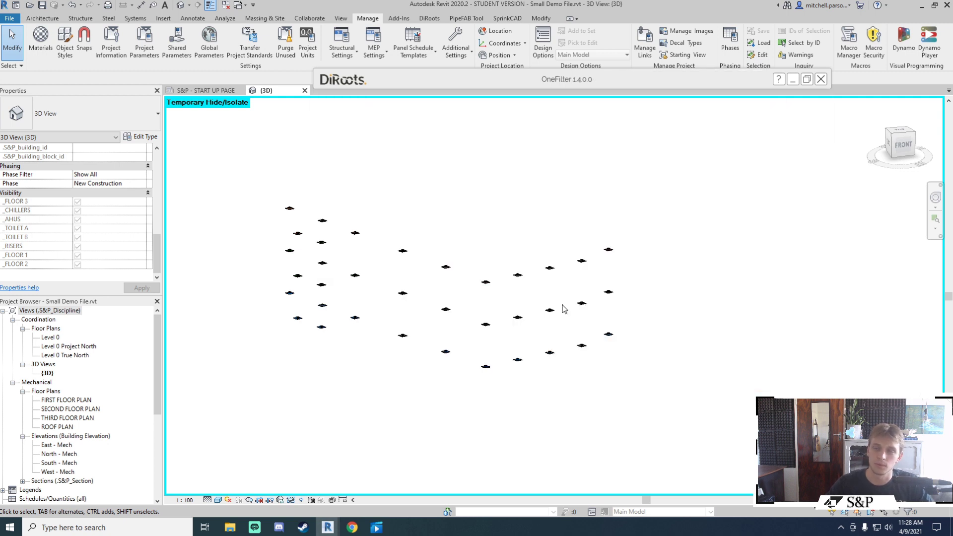
click(569, 82)
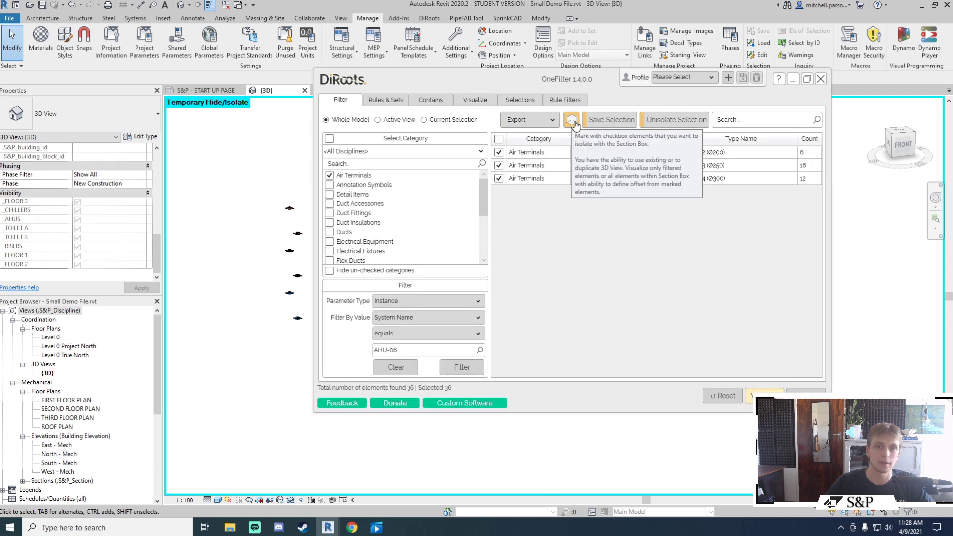
click(572, 121)
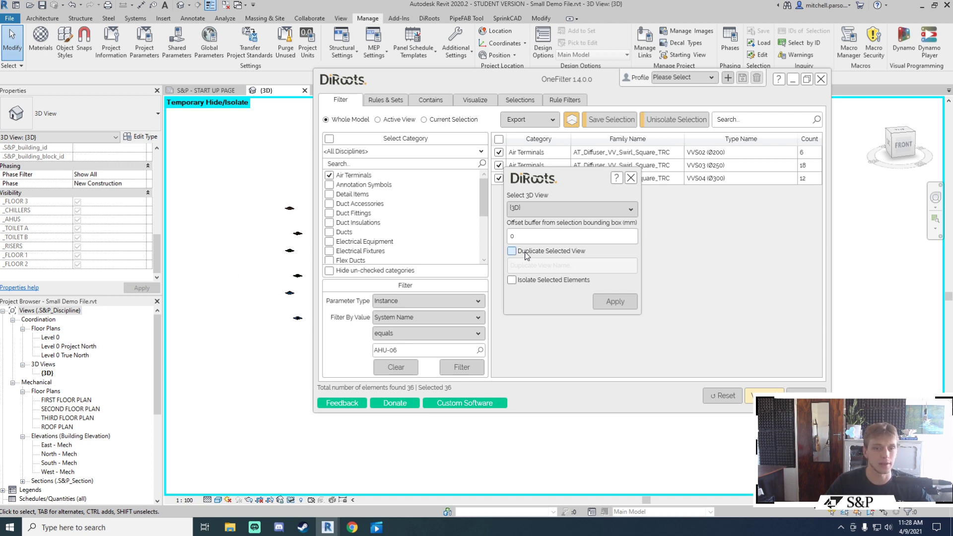
click(511, 251)
drag(556, 265, 499, 267)
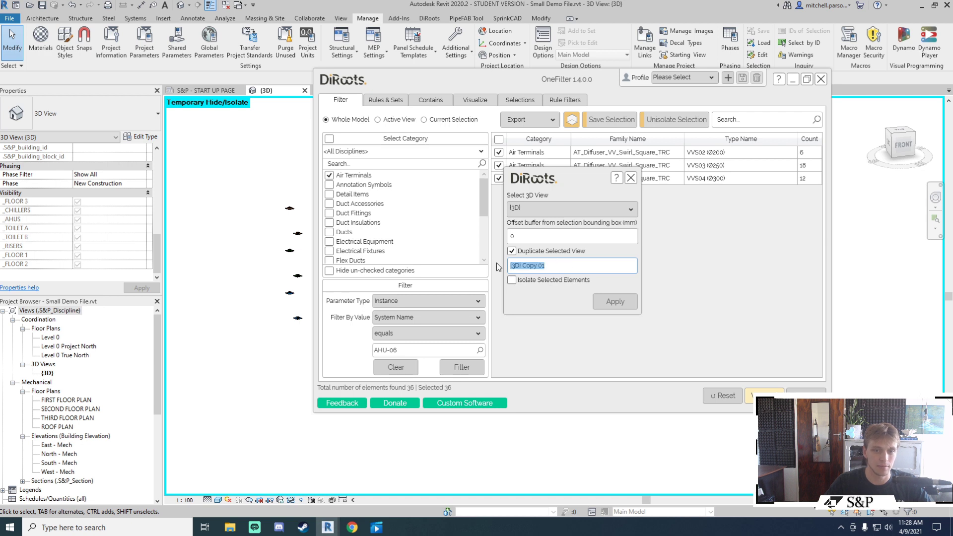
text(Air Terminals)
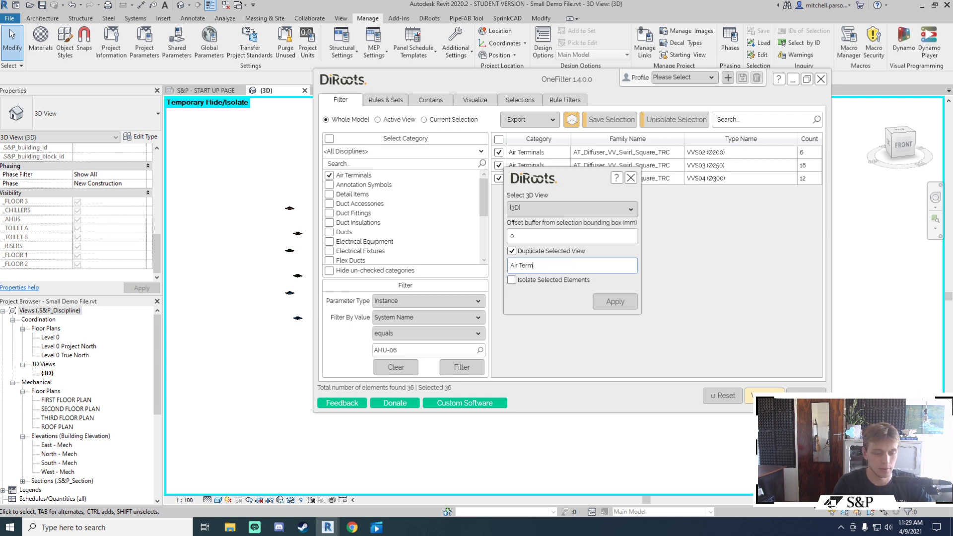
click(514, 281)
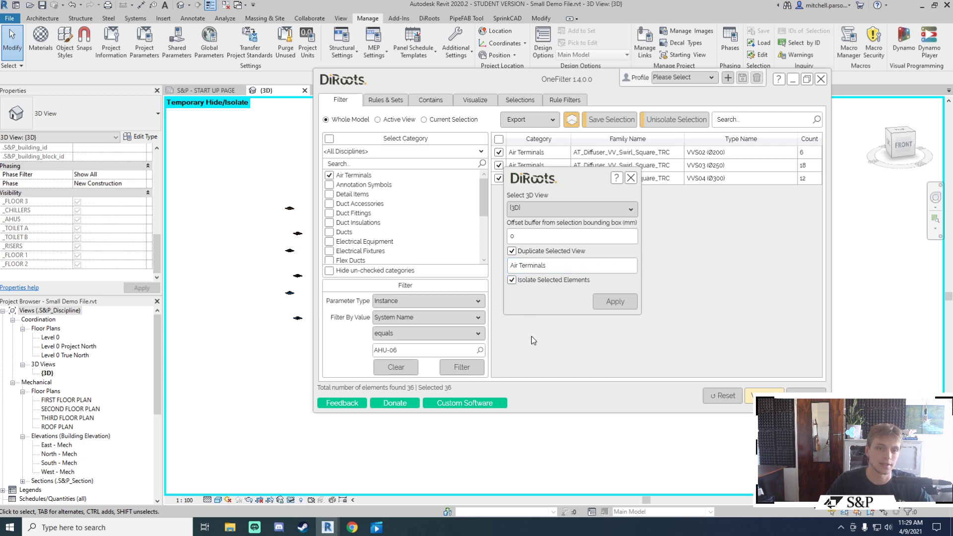
click(615, 301)
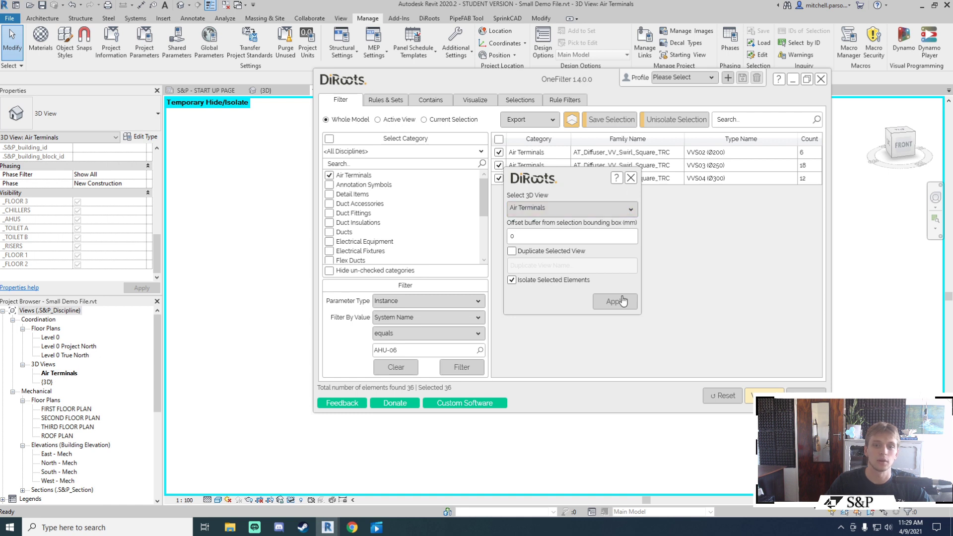
click(631, 178)
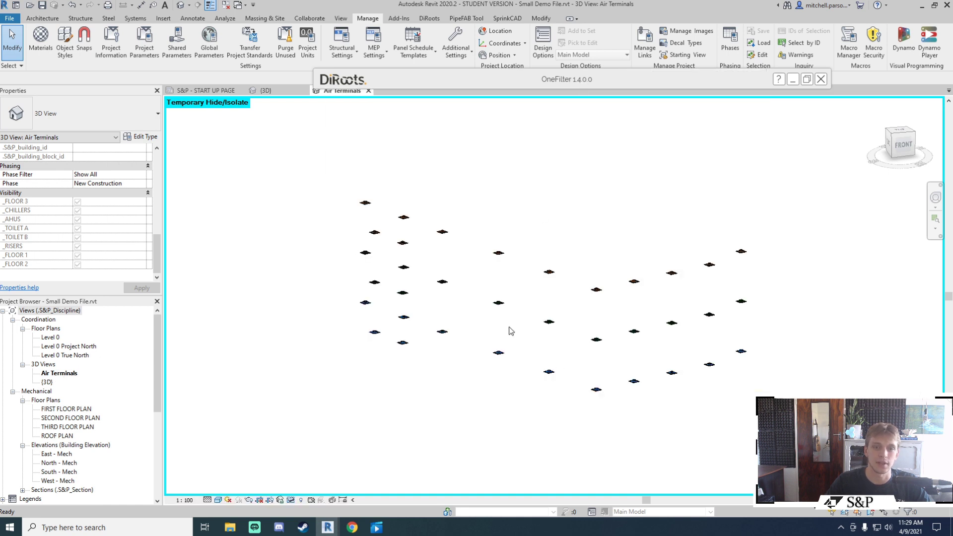
Step: Back in {3D}, export the AHU-06 terminal list to Small Demo File.xlsx, review it, close Excel
double_click(47, 382)
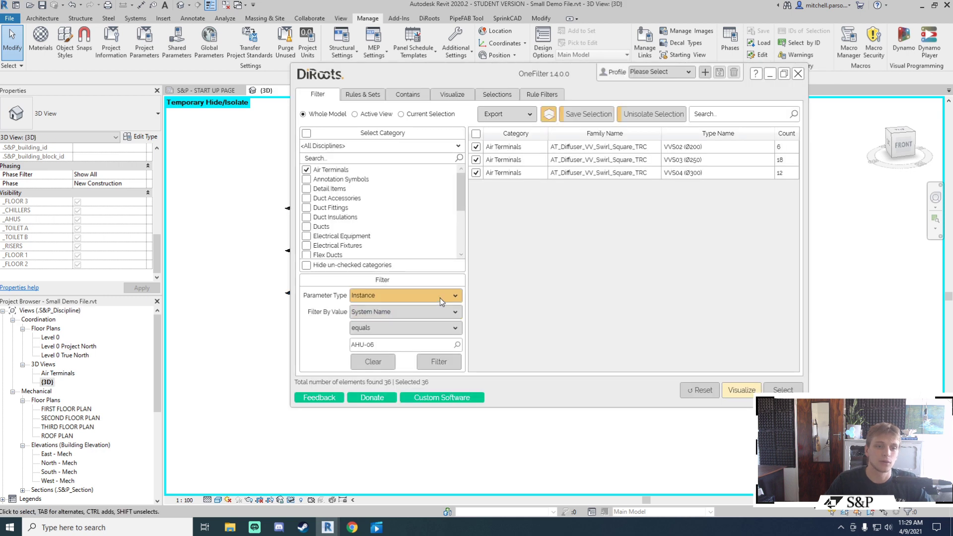
click(436, 295)
click(406, 316)
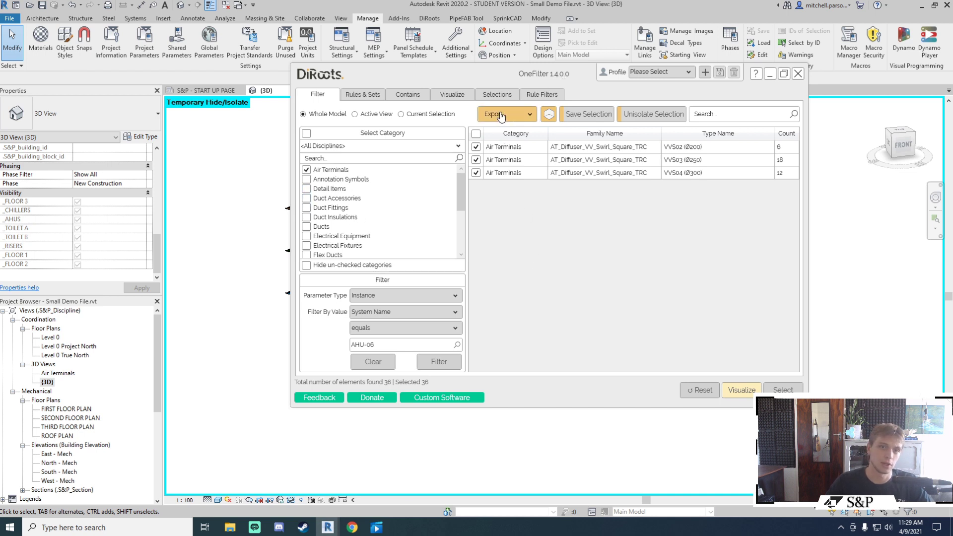
click(501, 116)
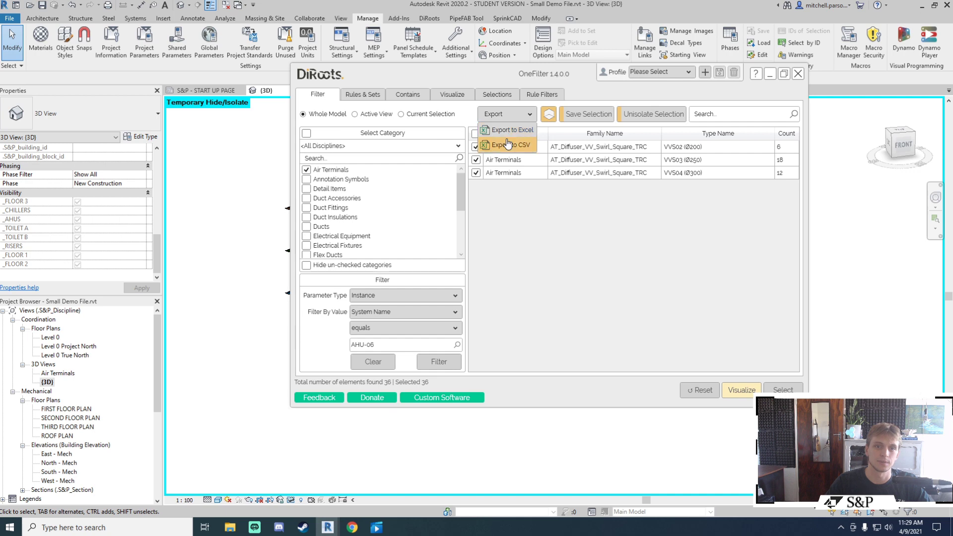
click(507, 144)
click(502, 114)
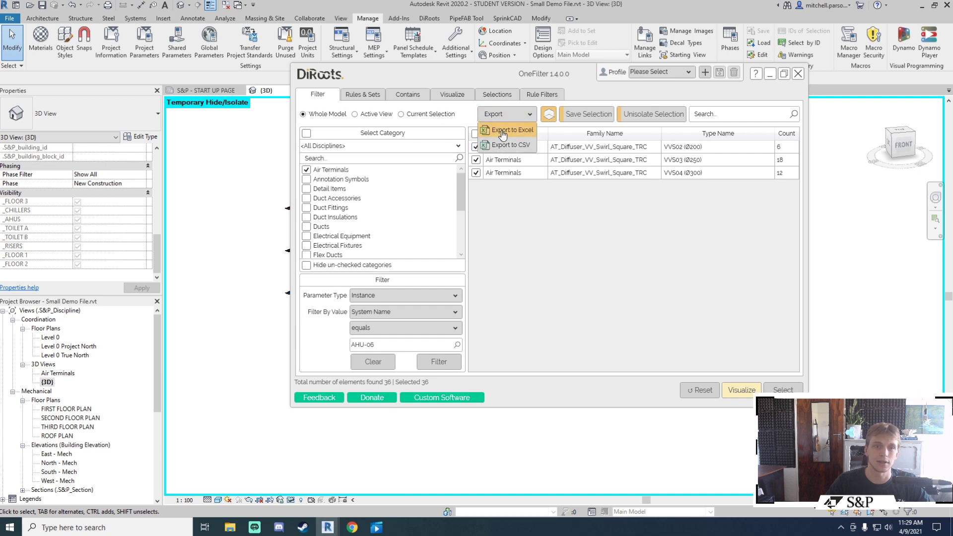
click(502, 130)
click(681, 313)
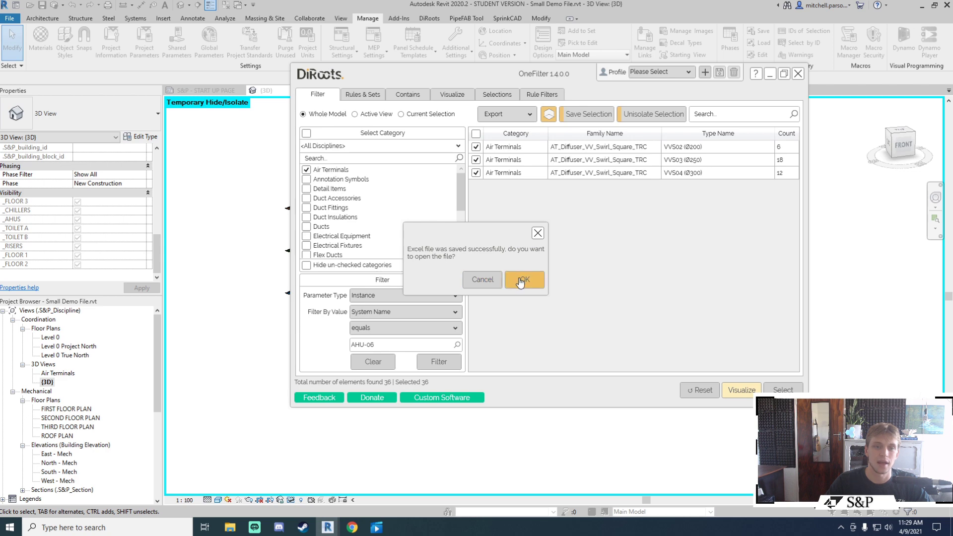
click(525, 278)
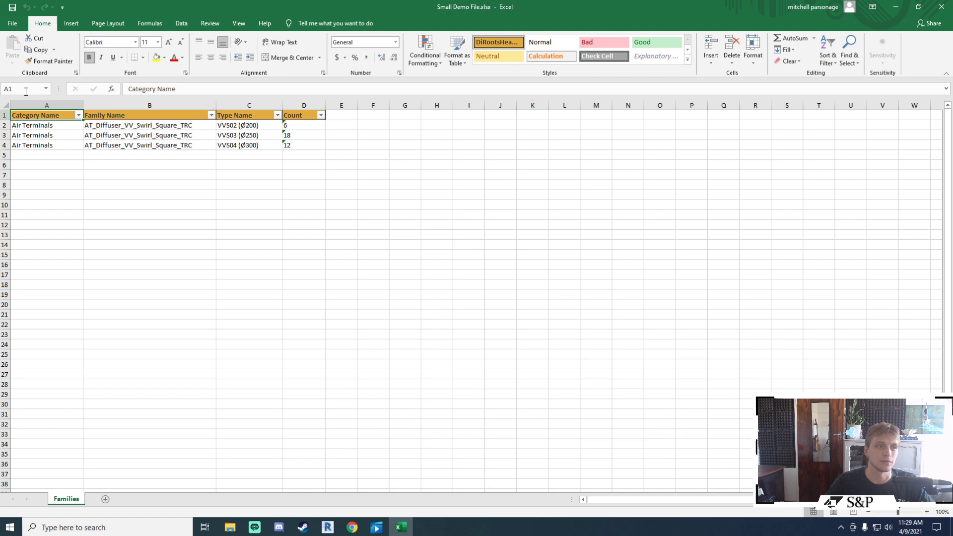
click(375, 343)
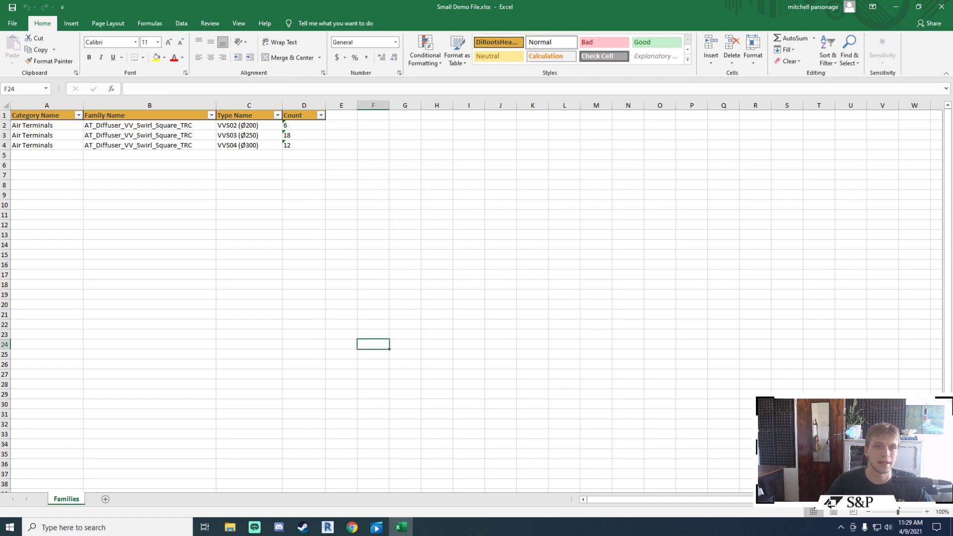
click(942, 6)
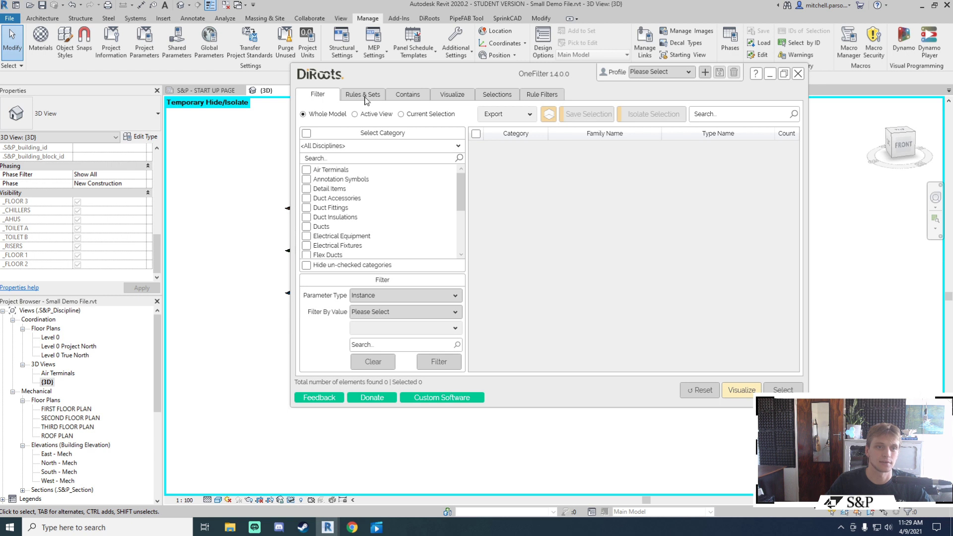
Step: In Rules & Sets, check Air Terminals and add an AND rule System Name equals AHU-06
click(364, 97)
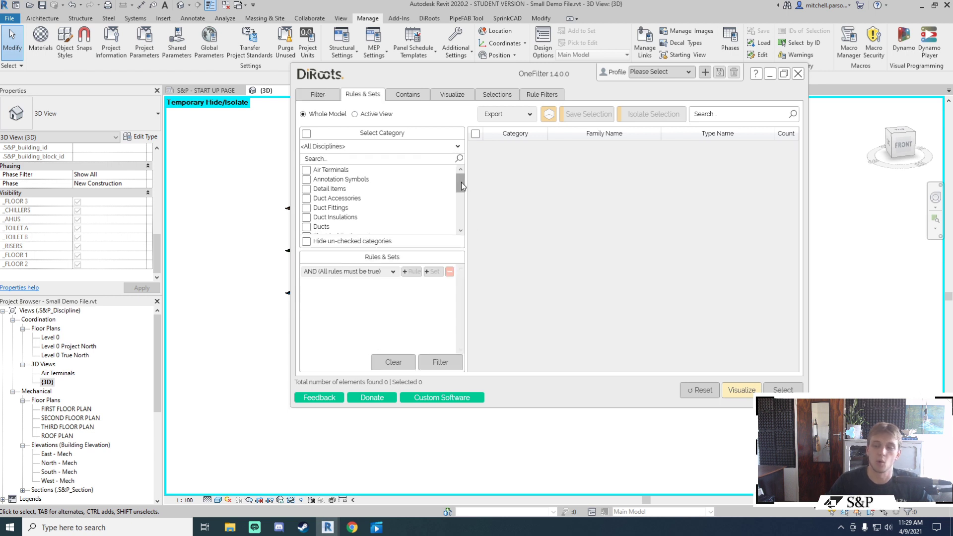
click(306, 170)
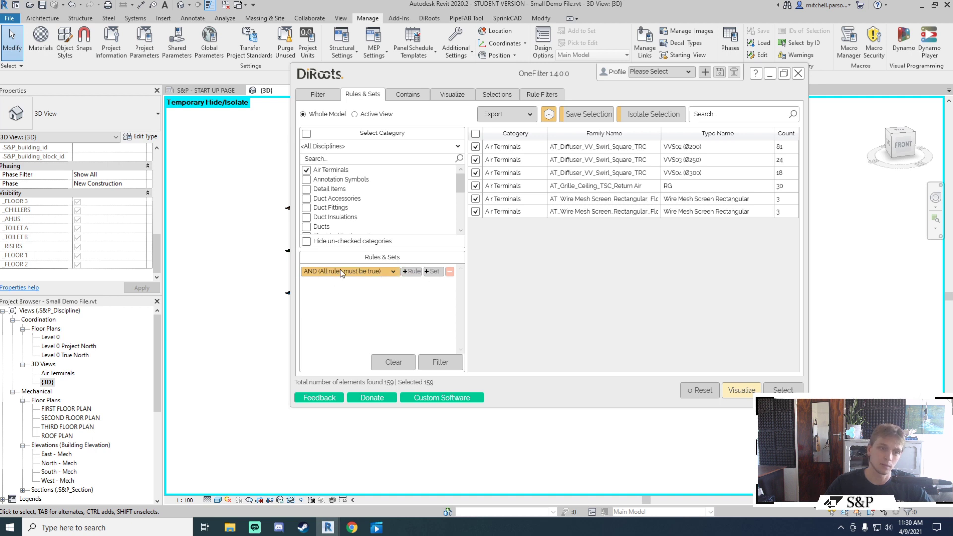
click(399, 274)
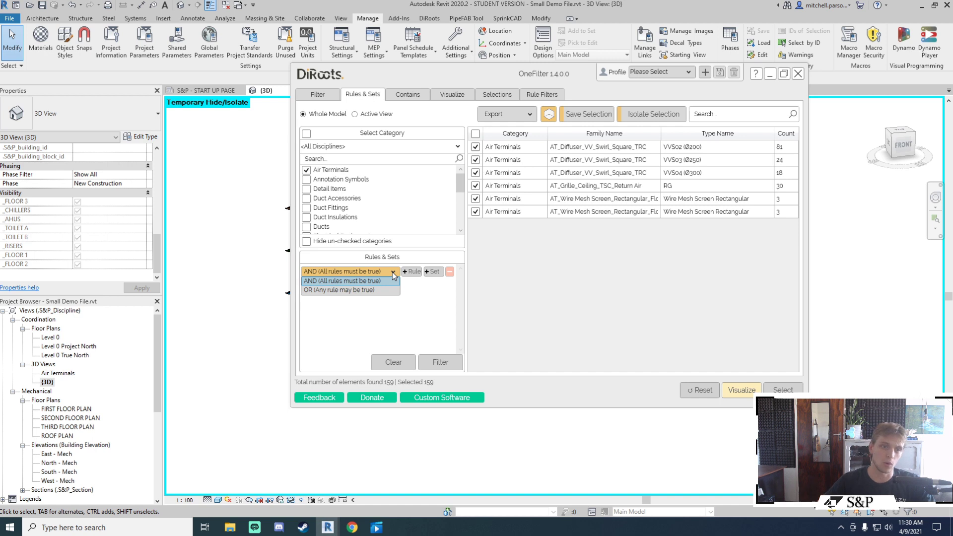
click(353, 281)
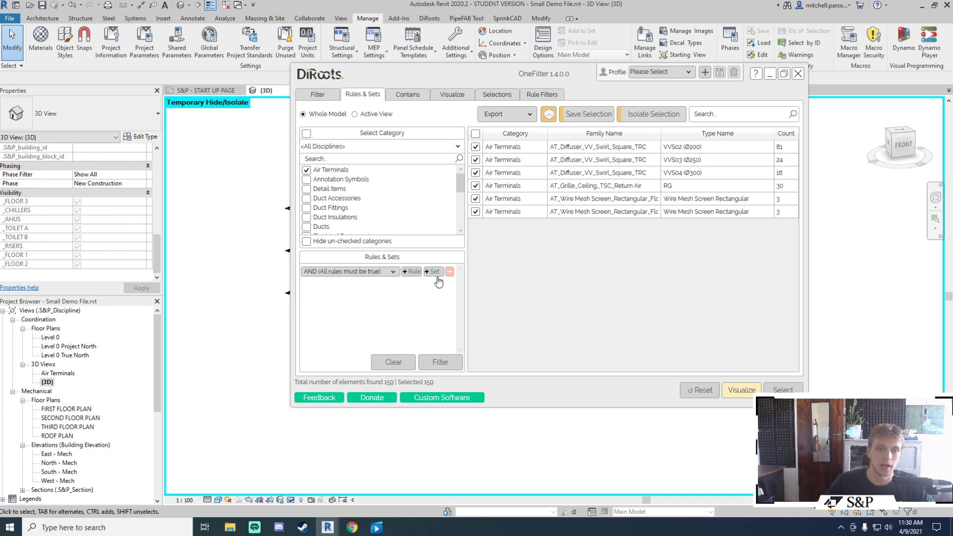
click(410, 273)
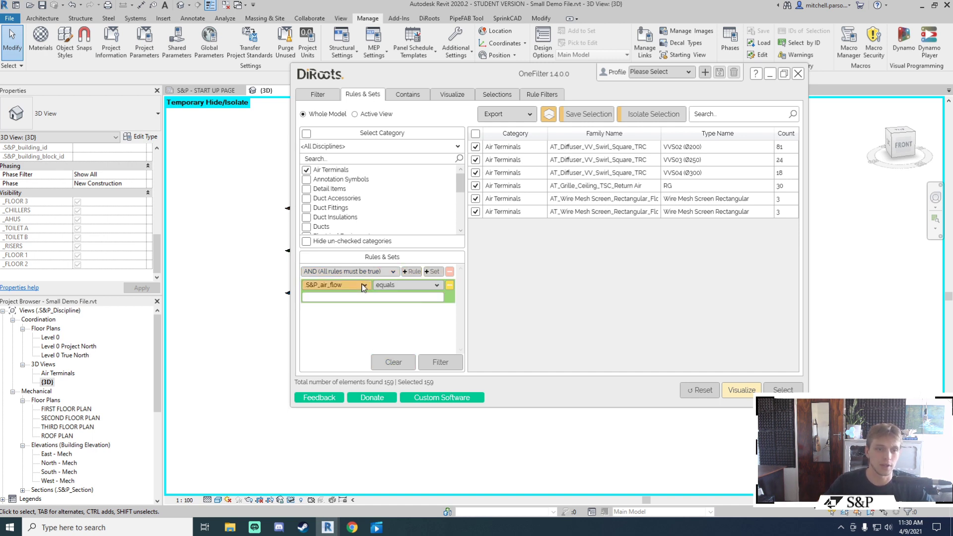
click(363, 286)
drag(397, 342, 395, 415)
click(332, 397)
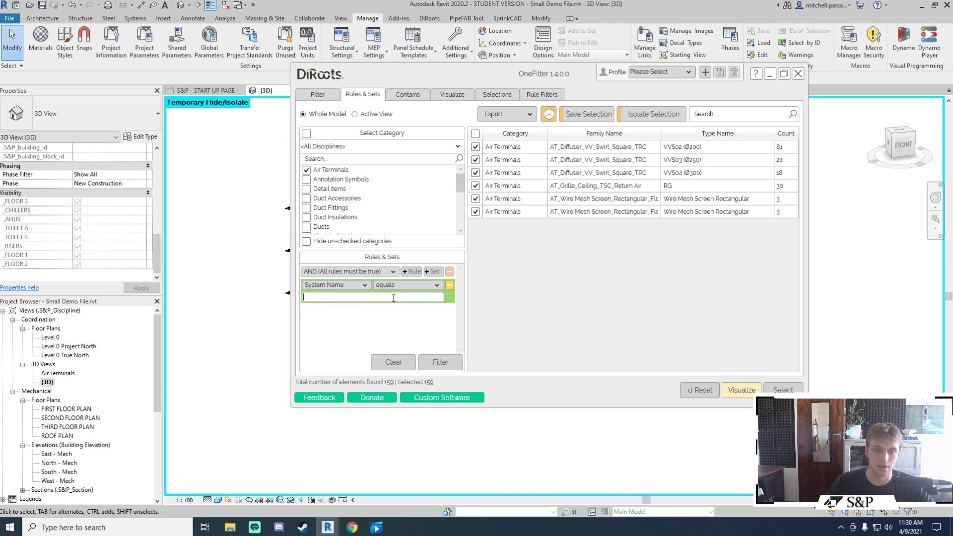
click(392, 298)
click(332, 333)
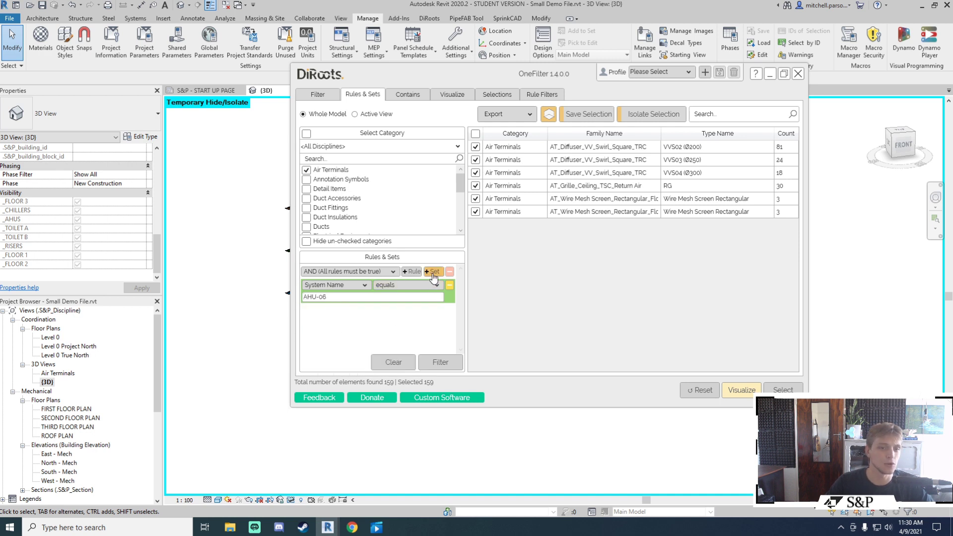
Step: Add a second rule set with Level equals SECOND FLOOR PLAN, keeping AND logic
click(433, 272)
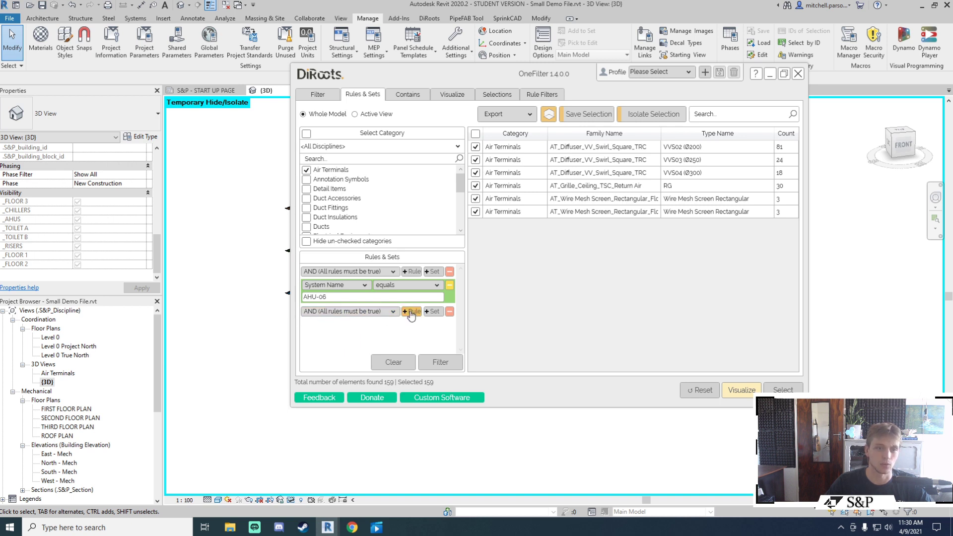
click(411, 312)
click(364, 326)
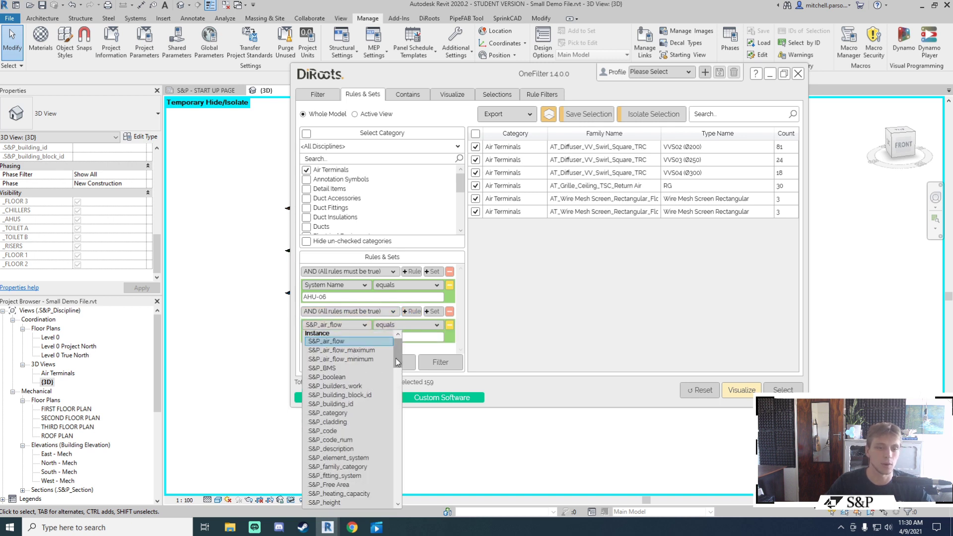
drag(396, 361, 397, 452)
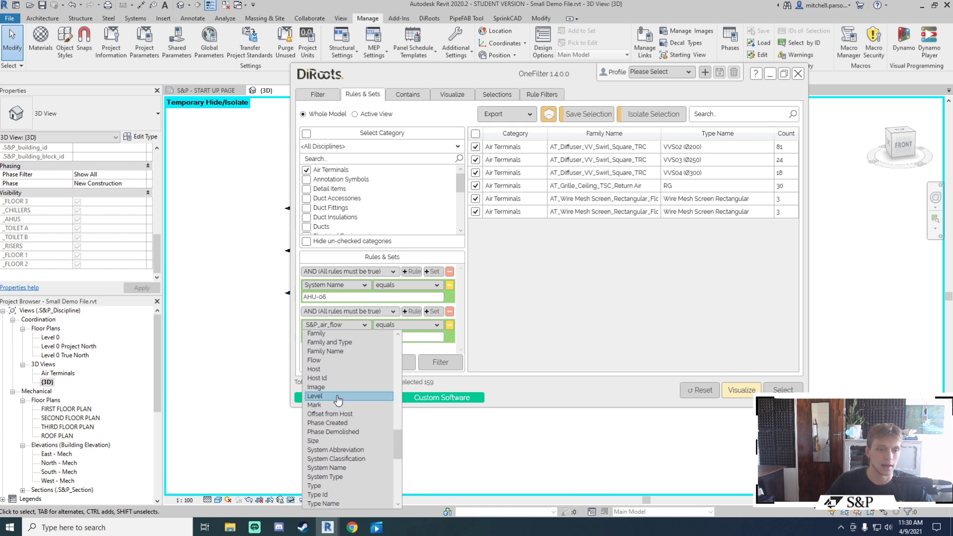
click(338, 399)
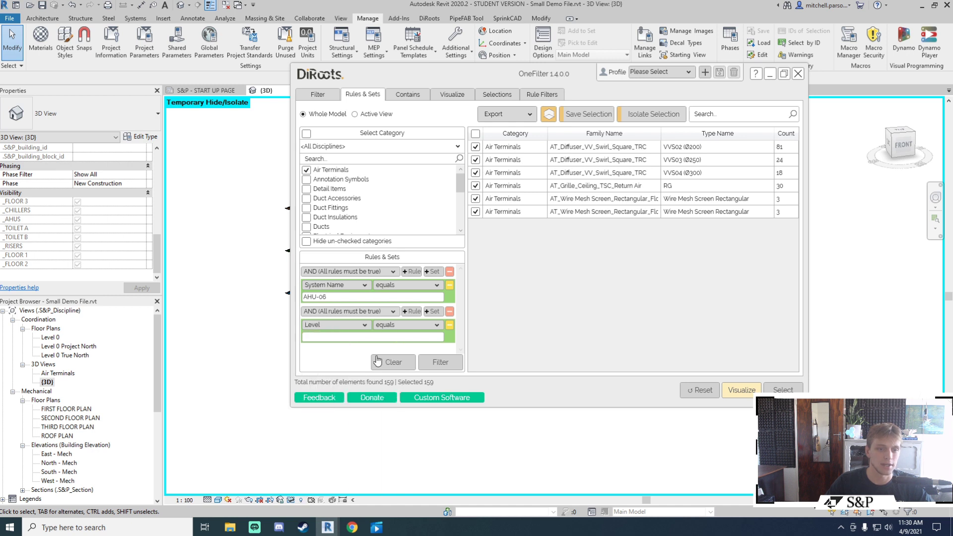
click(408, 329)
click(378, 338)
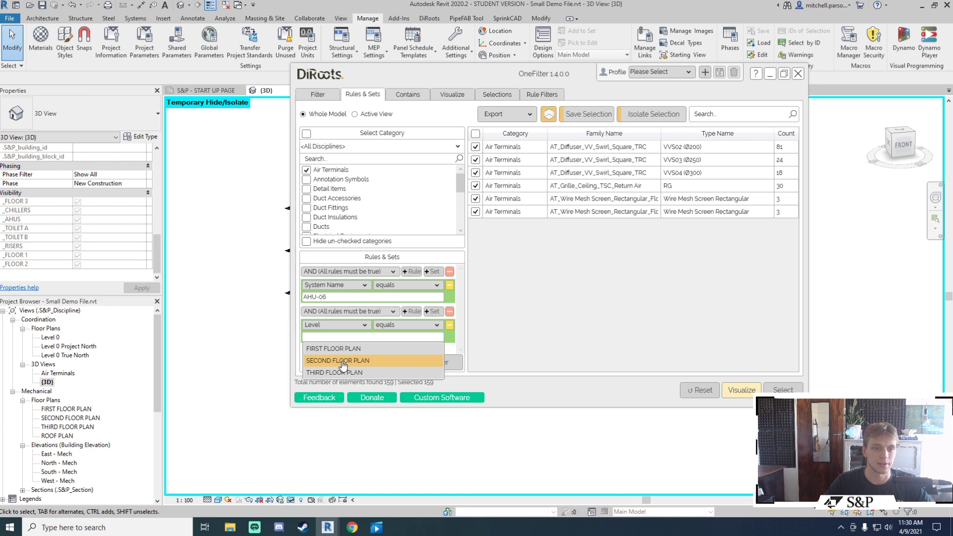
click(343, 364)
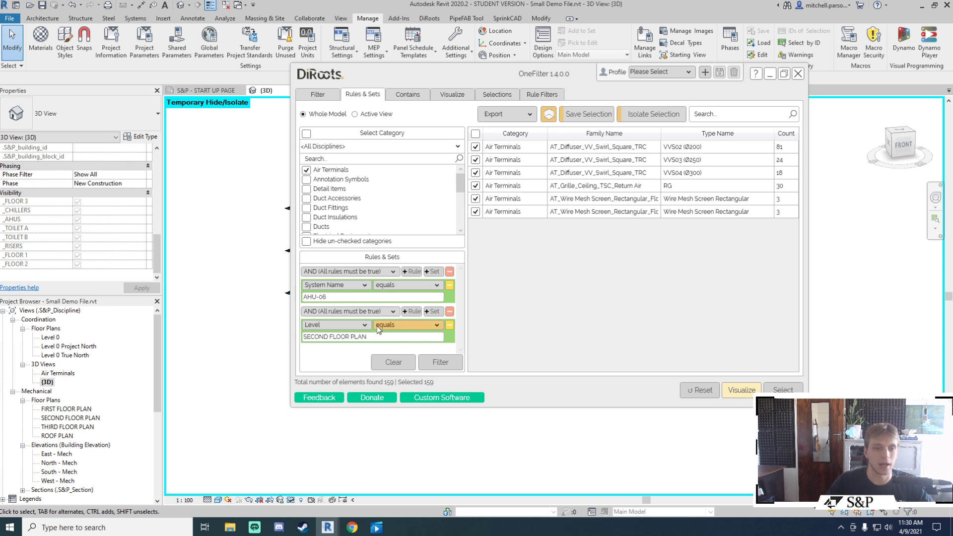
click(342, 311)
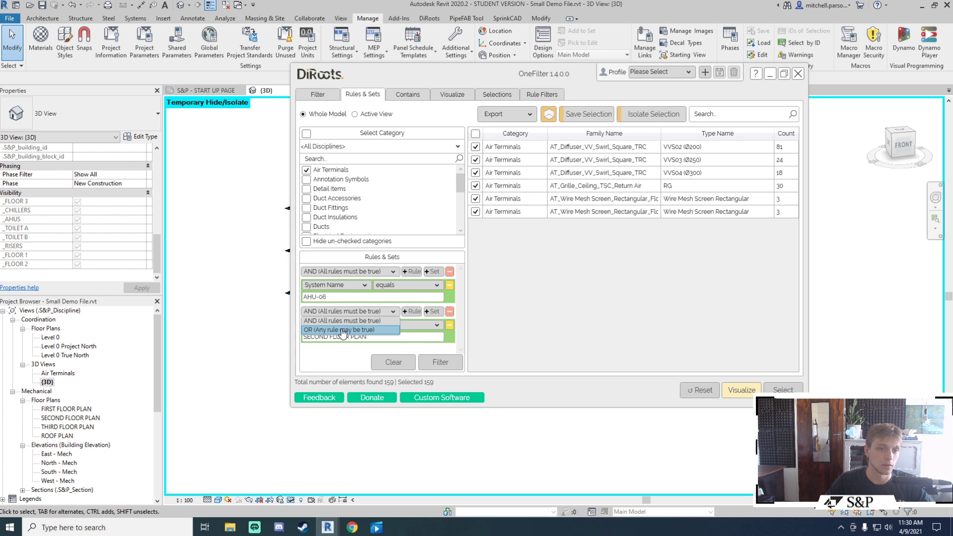
click(320, 330)
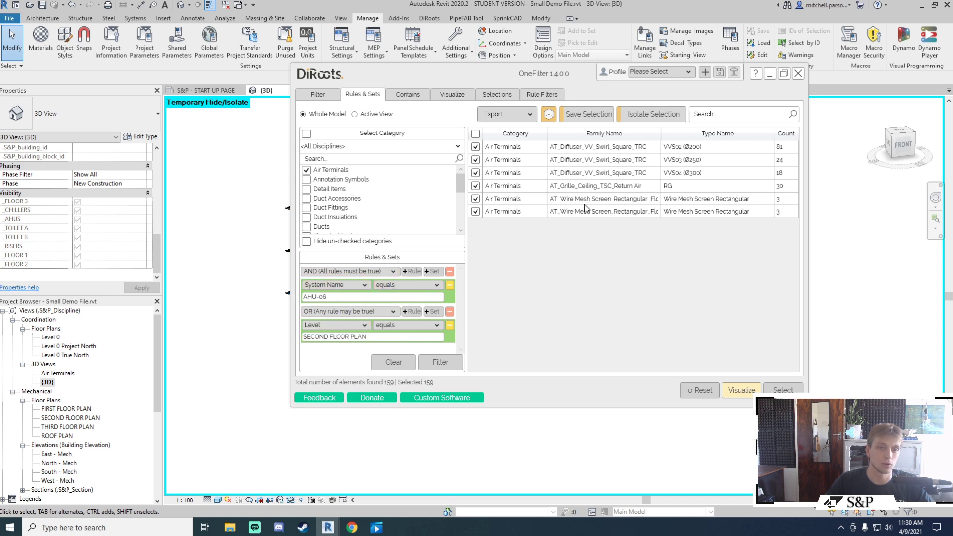
click(347, 311)
click(330, 321)
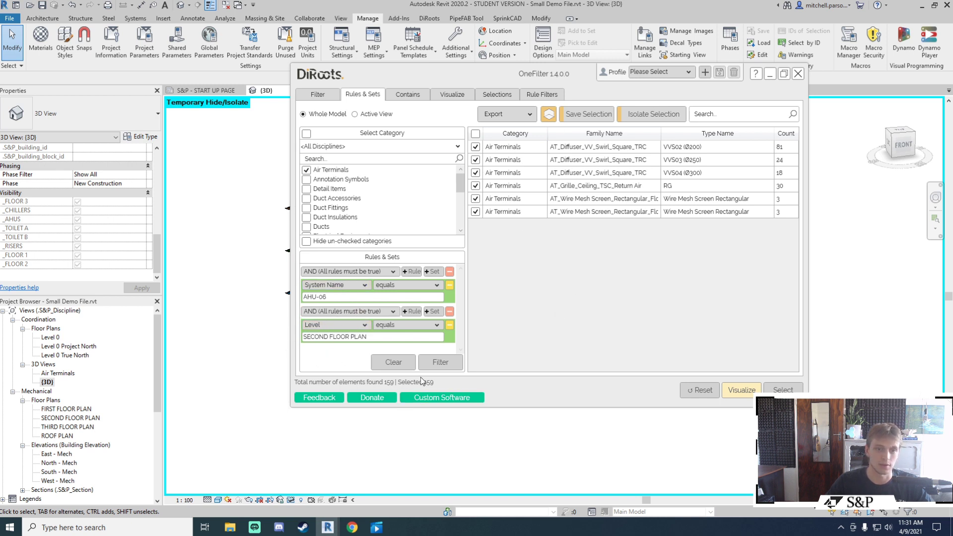
Step: Apply both rule sets to isolate 12 air terminals, then clear Air Terminals and open Contains
click(446, 373)
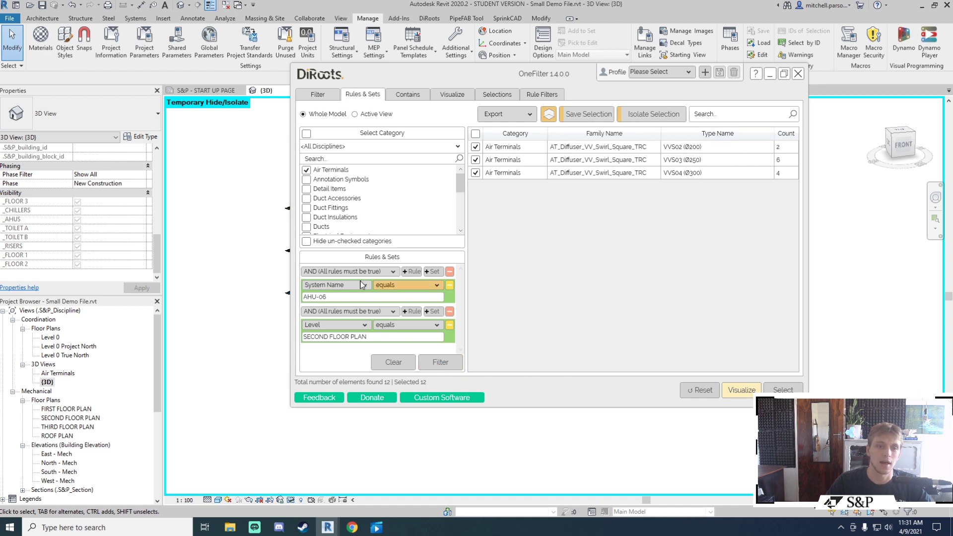
drag(354, 297, 259, 304)
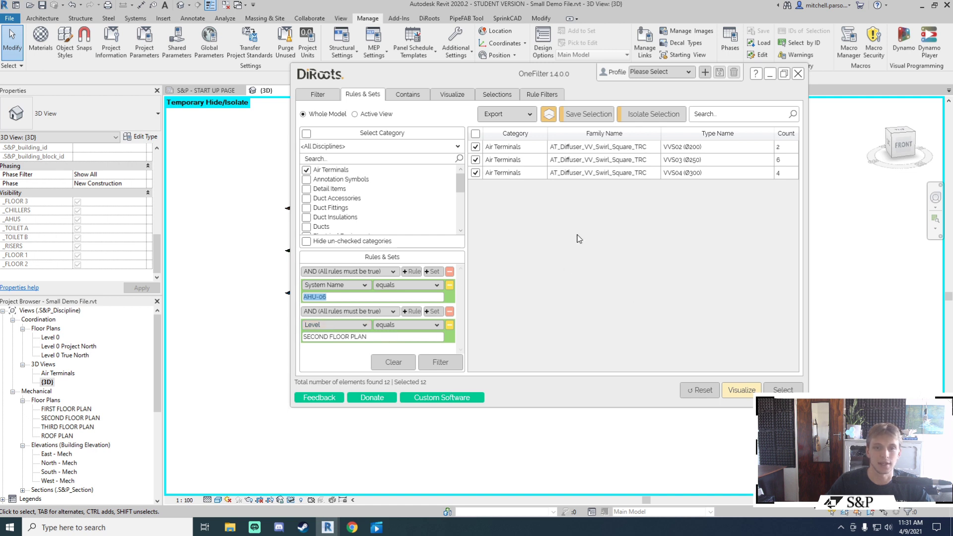
click(649, 115)
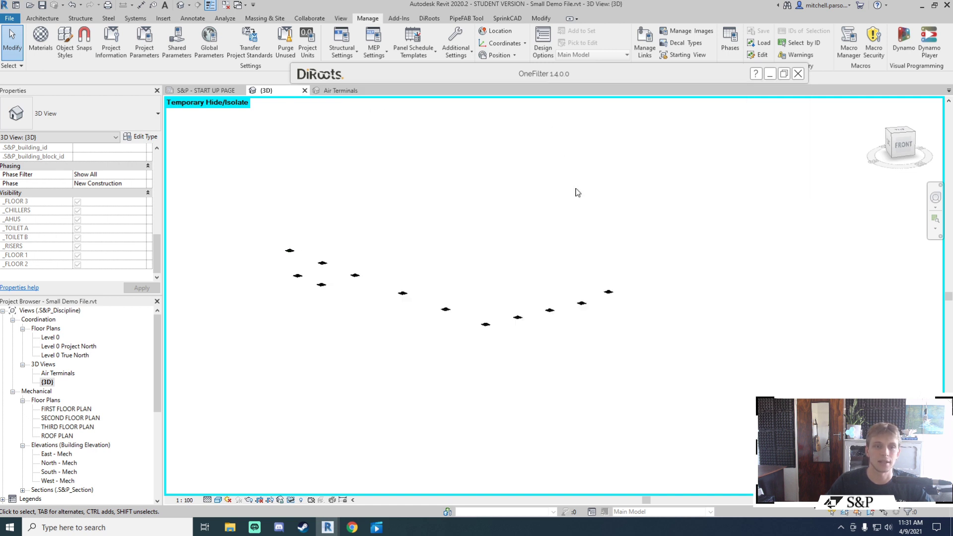
shift+middle_drag(574, 191, 629, 193)
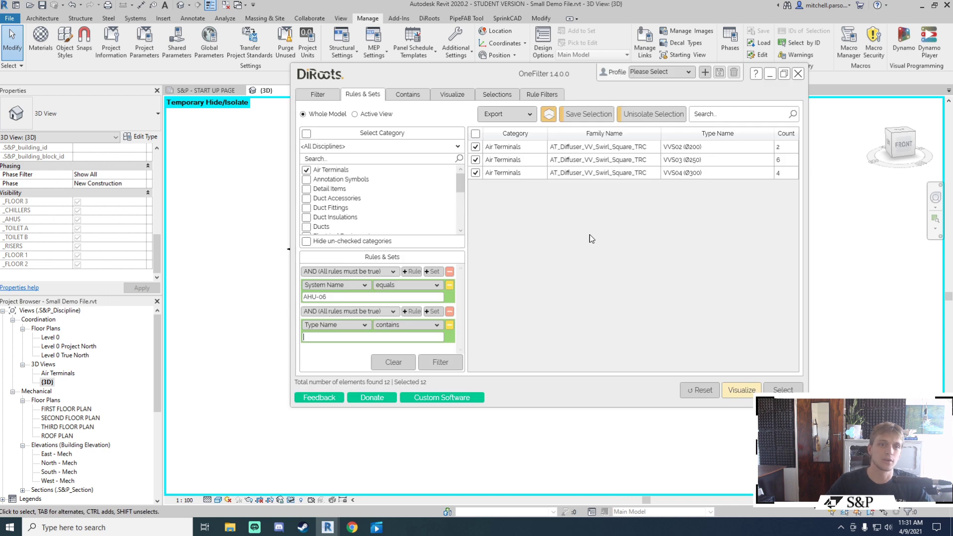
click(306, 170)
click(407, 94)
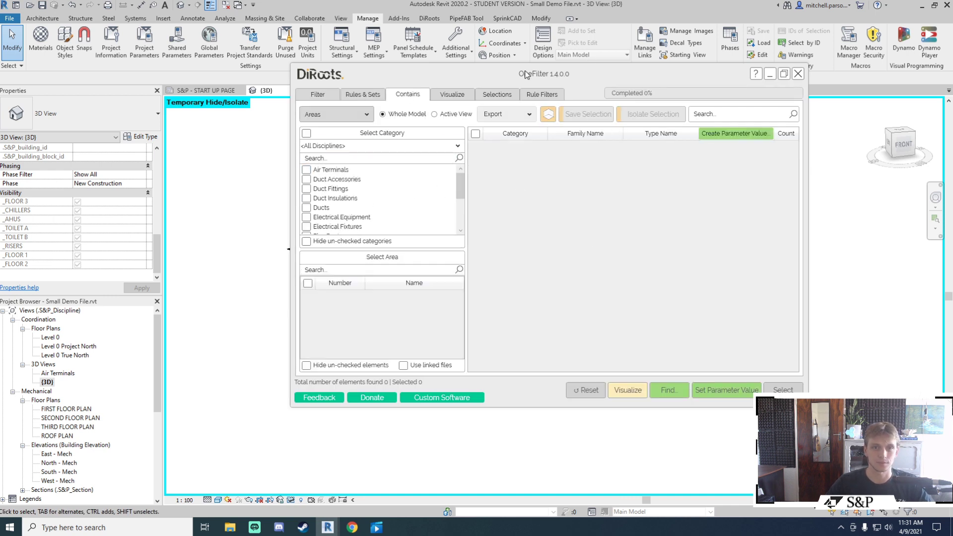
Step: Check Room 1's duct layout in the First Floor plan, then return to the 3D view
click(551, 74)
scroll(601, 278, up, 5)
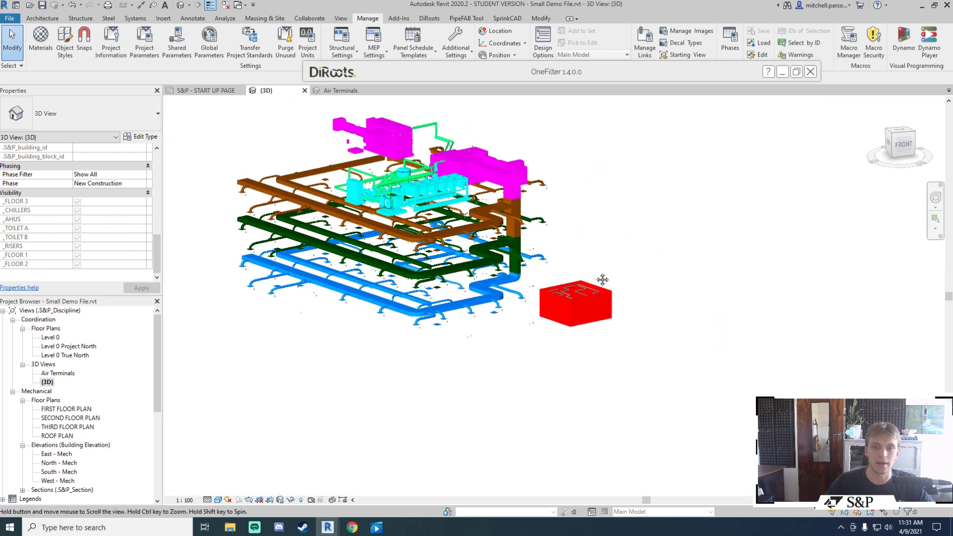
double_click(69, 409)
scroll(419, 170, up, 6)
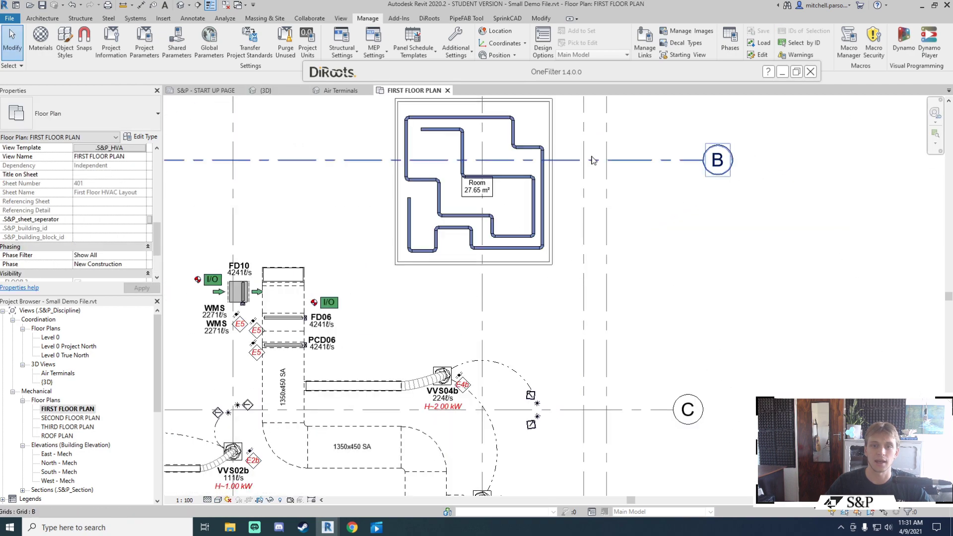
middle_drag(419, 170, 457, 197)
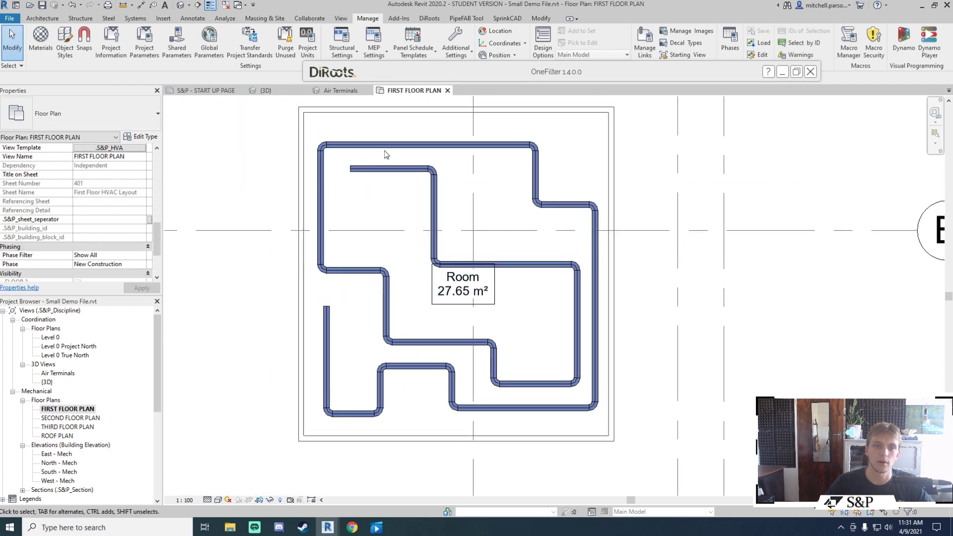
click(265, 90)
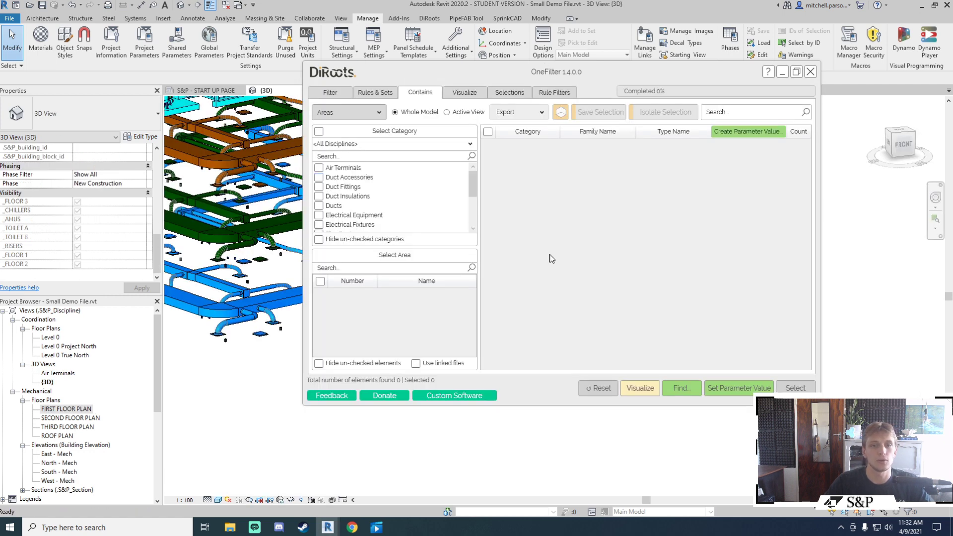
Step: Search Rooms instead of Areas and find the 20 Round Ducts inside Room 1
click(377, 113)
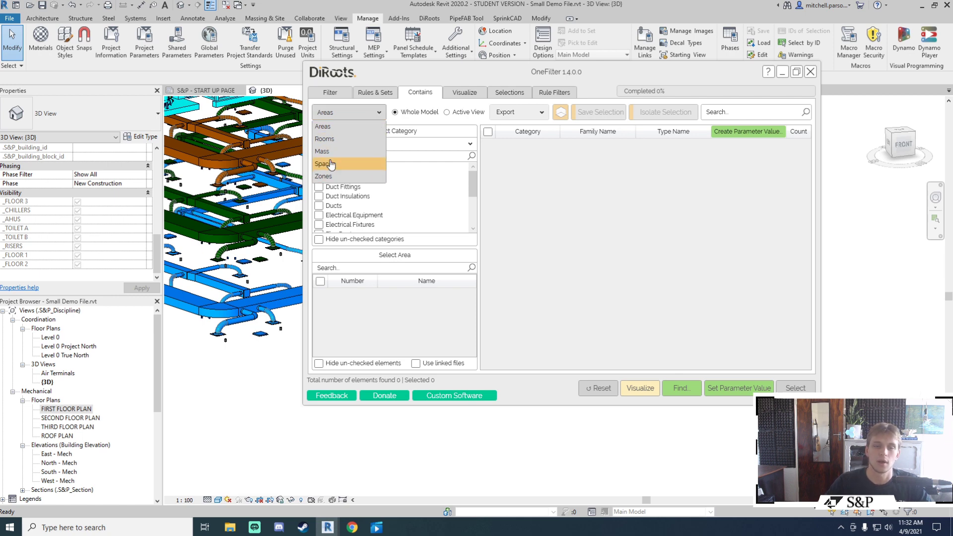
click(337, 139)
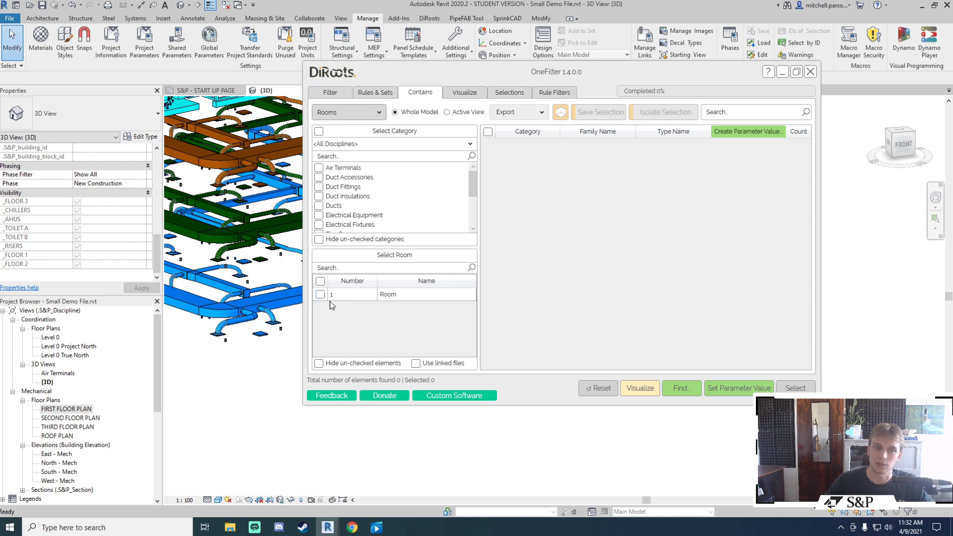
click(320, 294)
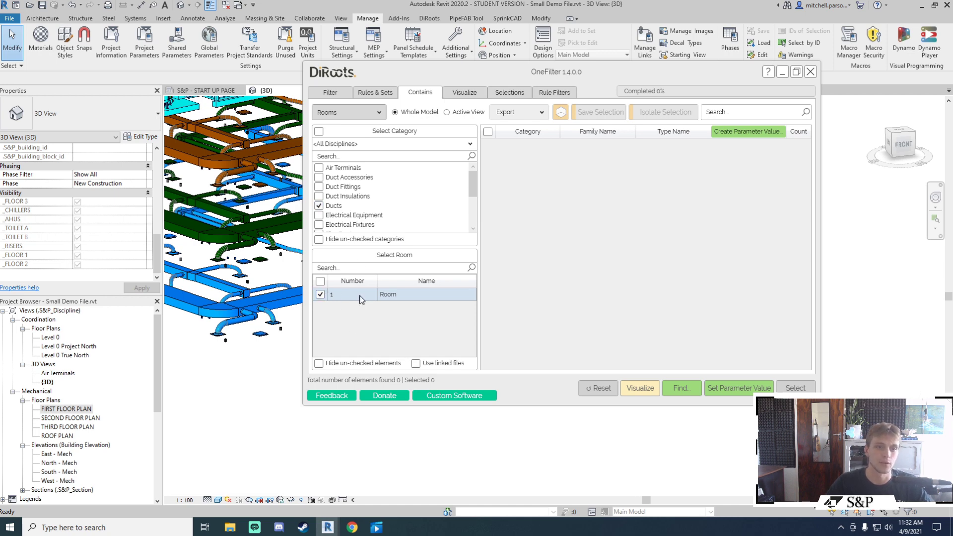
click(685, 389)
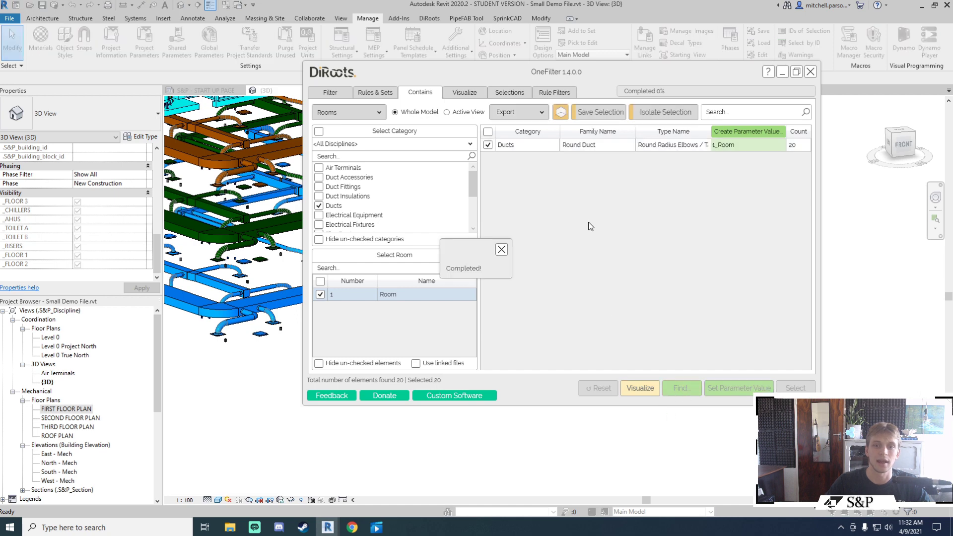
click(501, 256)
drag(707, 63, 666, 63)
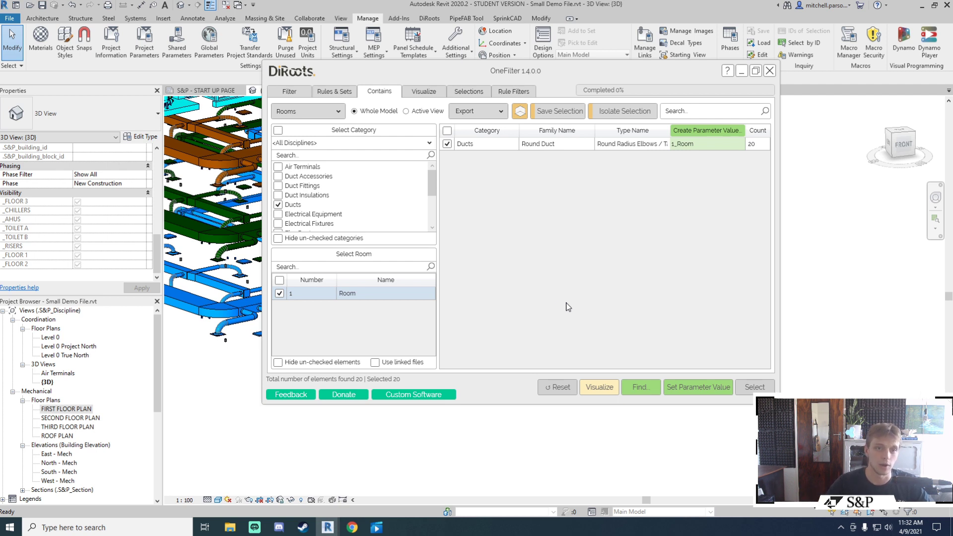
Step: Switch OneFilter to Visualize and limit colouring to the Ducts category
click(424, 92)
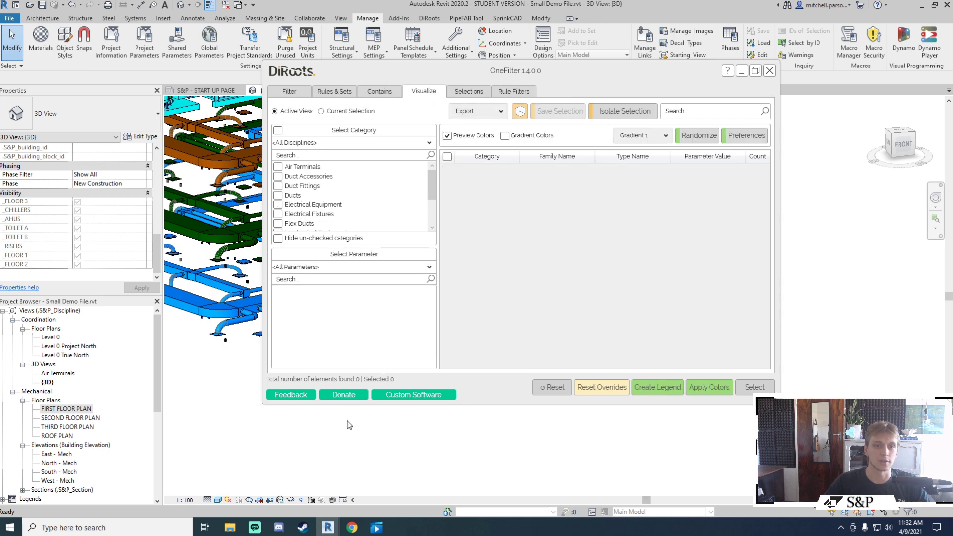
scroll(233, 288, down, 6)
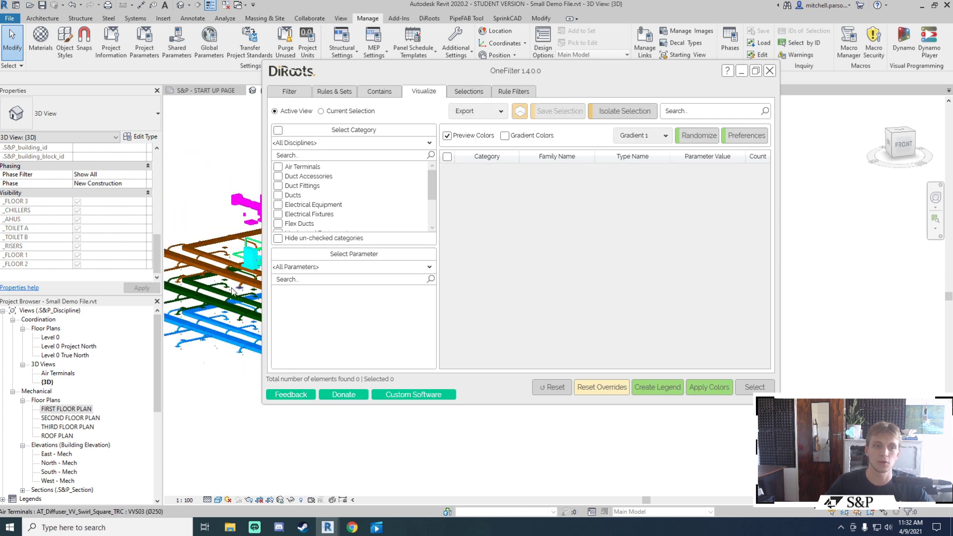
middle_drag(234, 291, 243, 296)
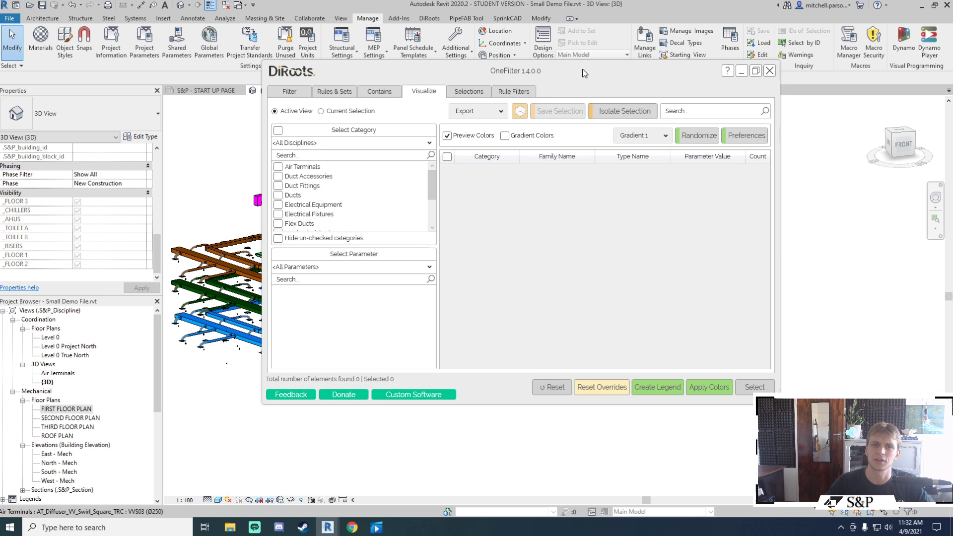
drag(584, 73, 541, 87)
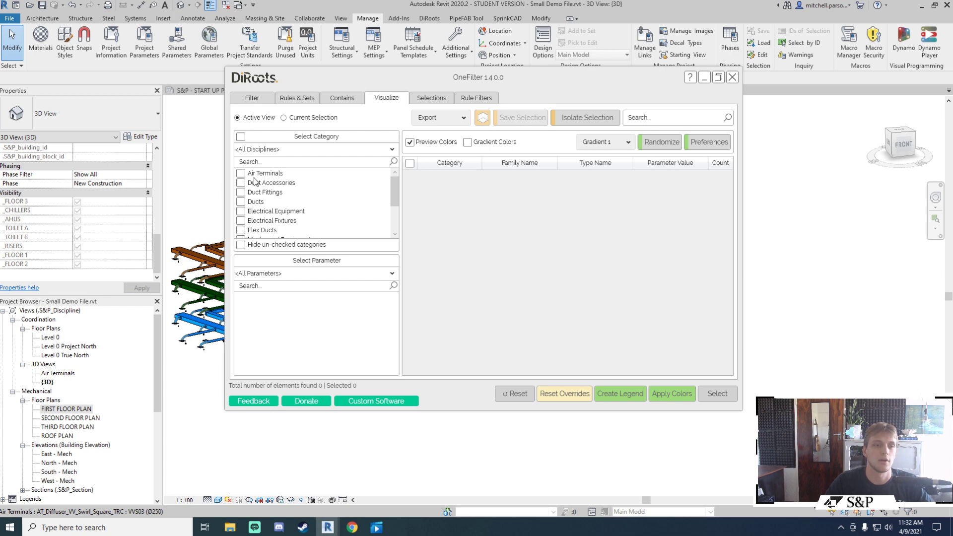
click(241, 202)
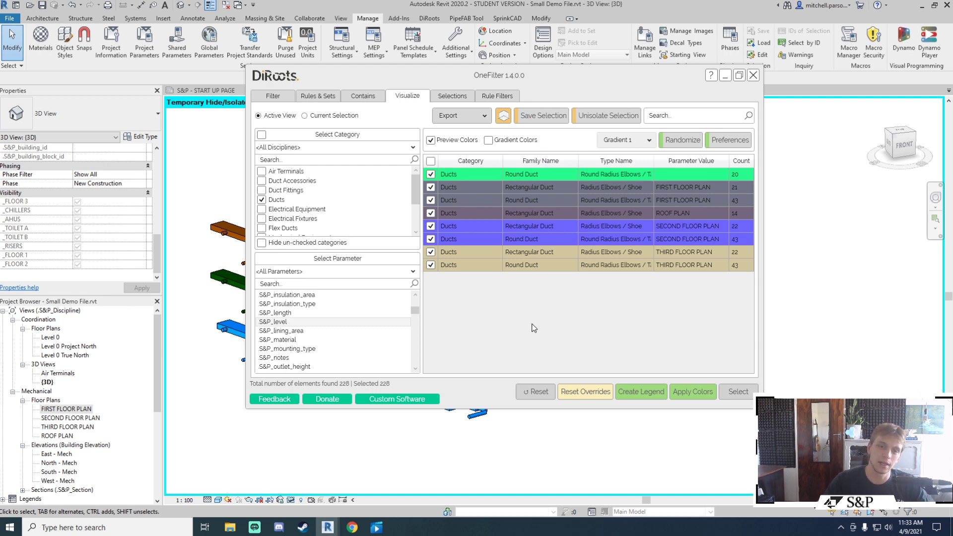
Step: Apply the S&P_level colours to the ducts, orbit to inspect, and export results to Excel
click(692, 395)
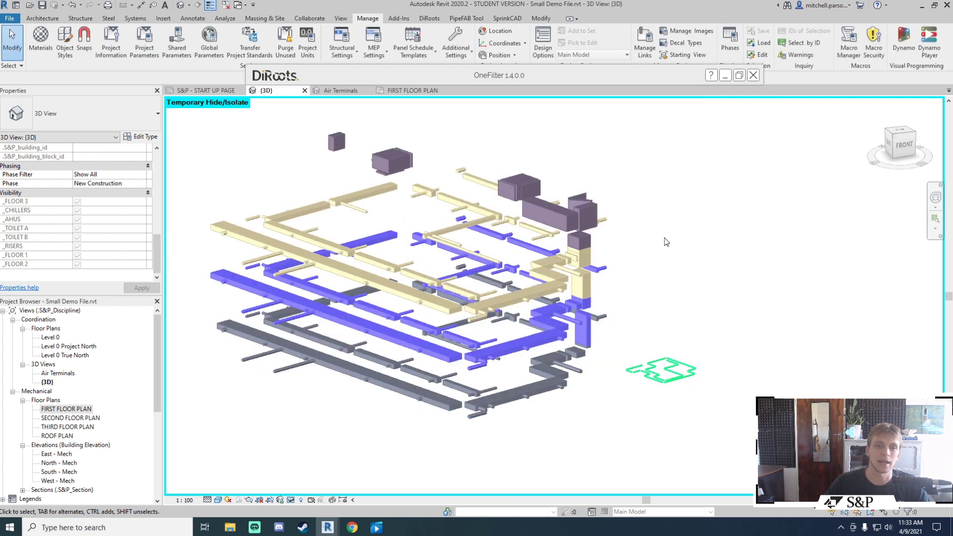
click(540, 303)
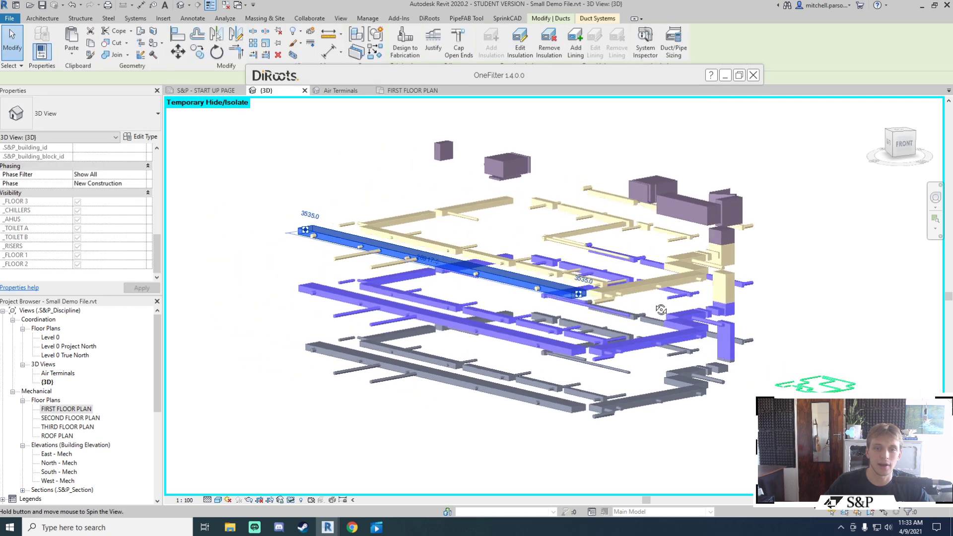
shift+middle_drag(540, 302, 721, 274)
click(721, 275)
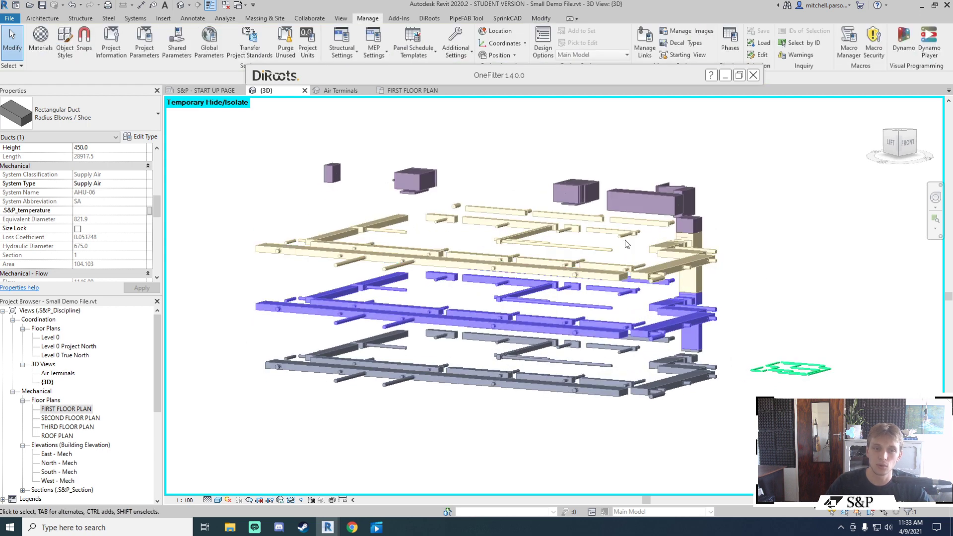
shift+middle_drag(627, 244, 669, 239)
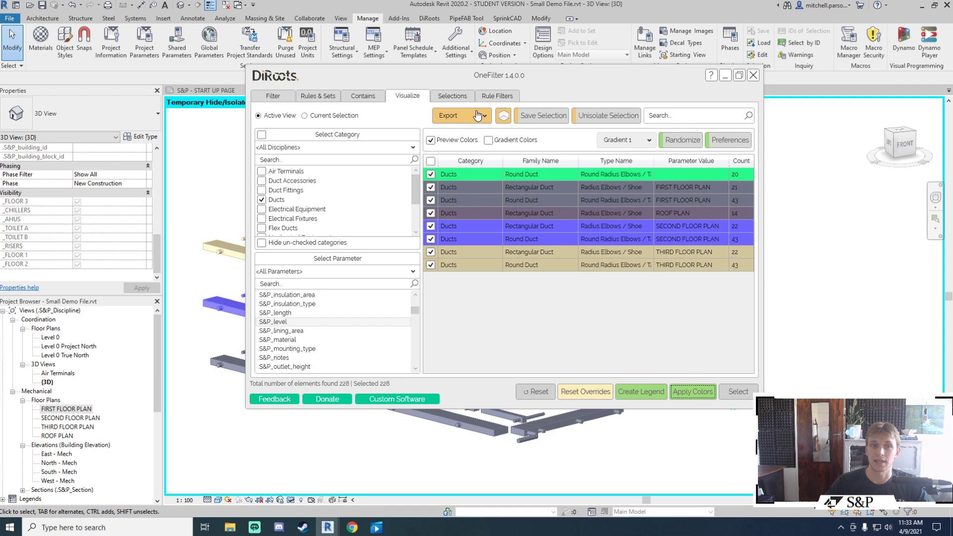
click(462, 115)
click(464, 132)
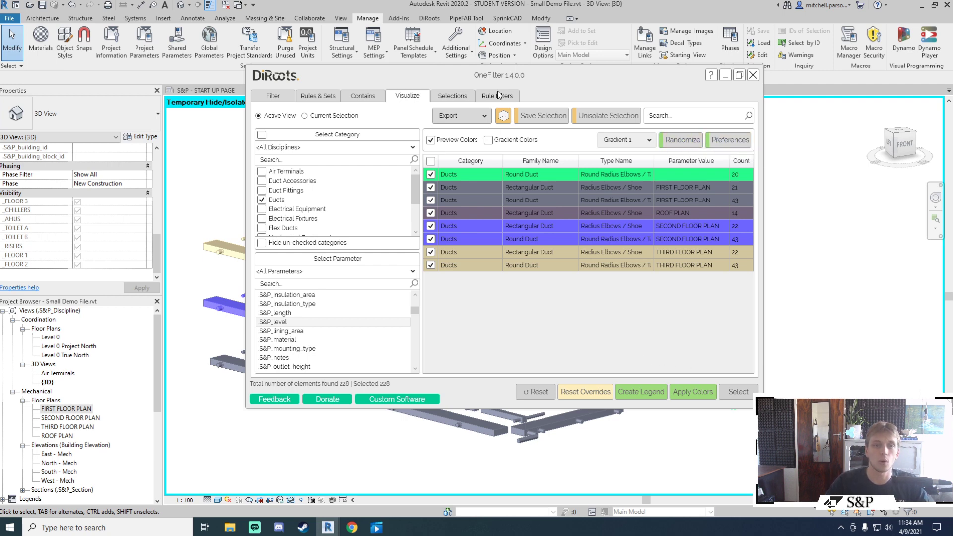
Step: Reset the duct colour overrides and view the original colours
double_click(511, 79)
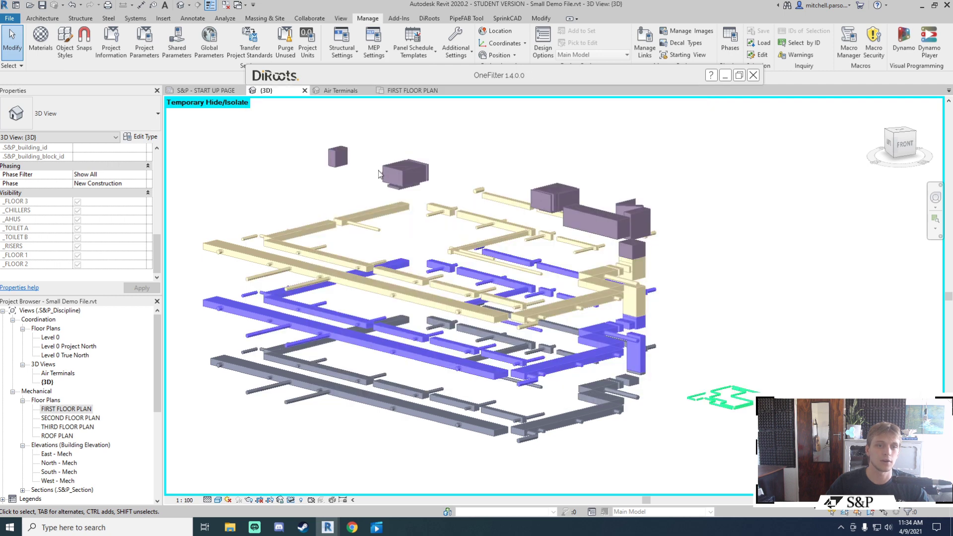
middle_drag(535, 389, 567, 378)
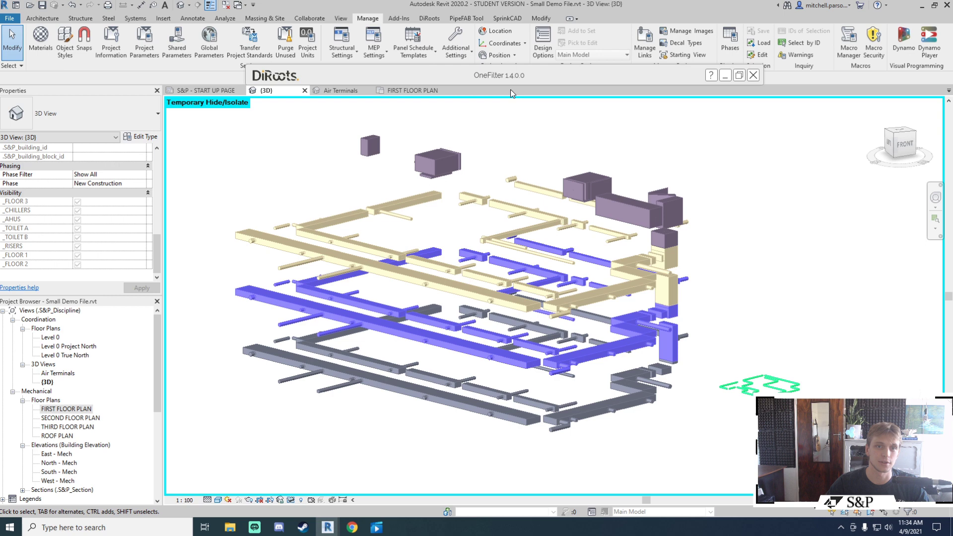
double_click(516, 74)
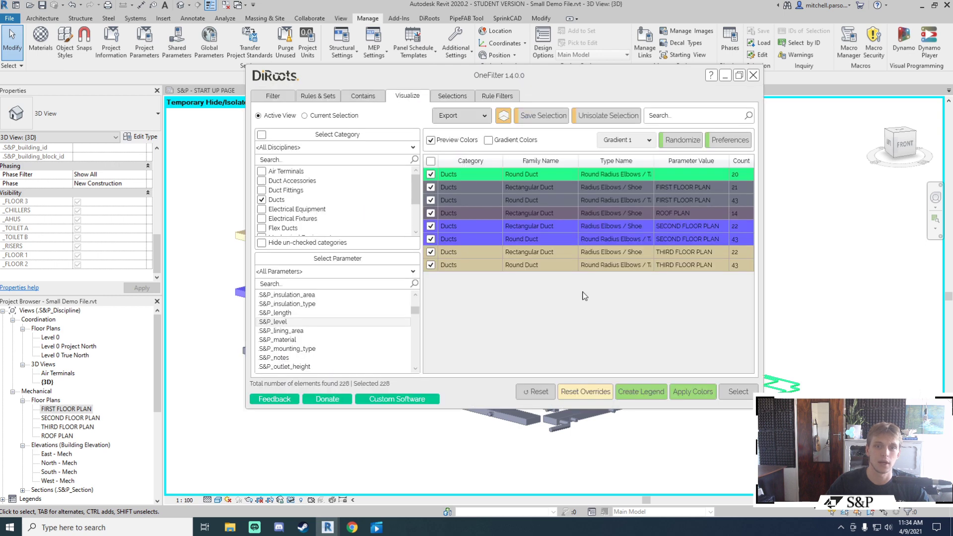
click(593, 400)
double_click(503, 73)
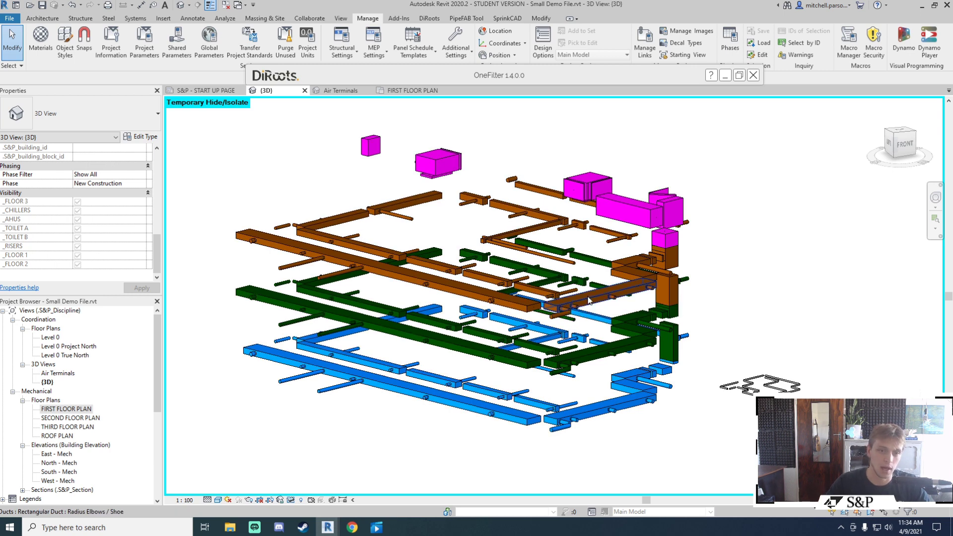
double_click(505, 76)
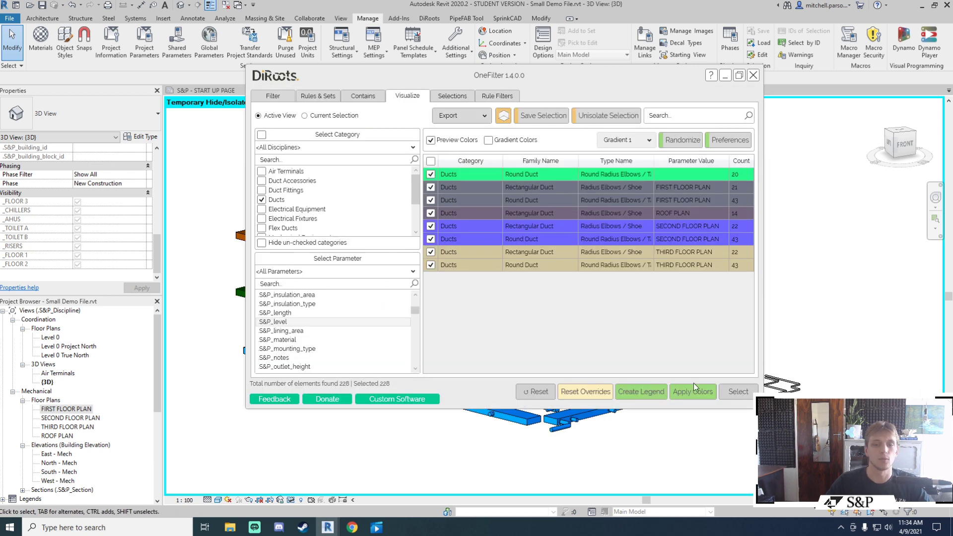
Step: Reapply the level colours to all 228 ducts and check the recoloured model
click(697, 395)
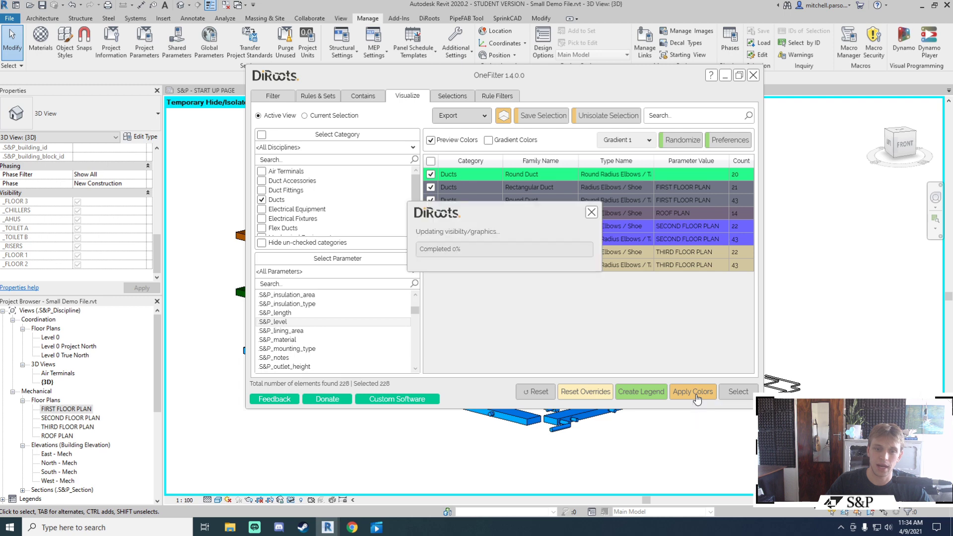
click(520, 275)
double_click(508, 79)
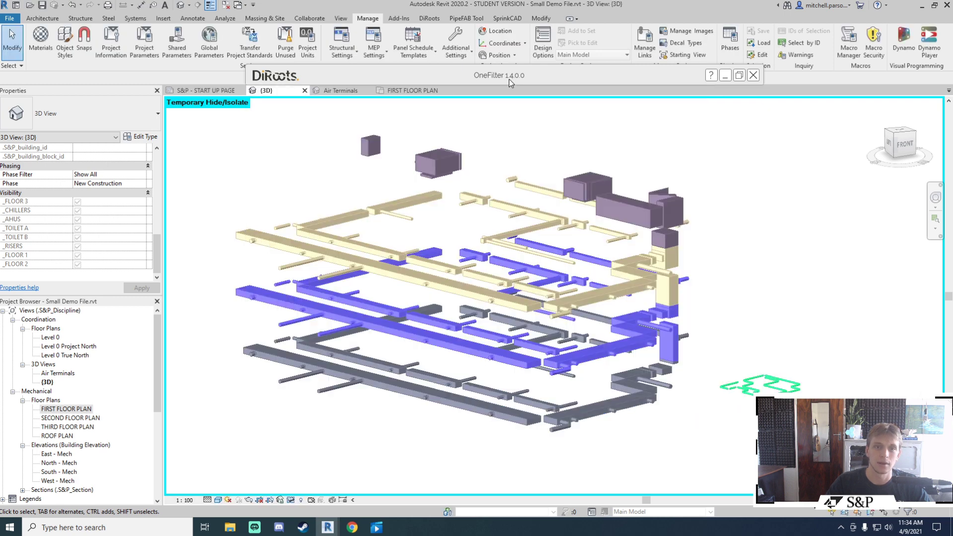
double_click(508, 79)
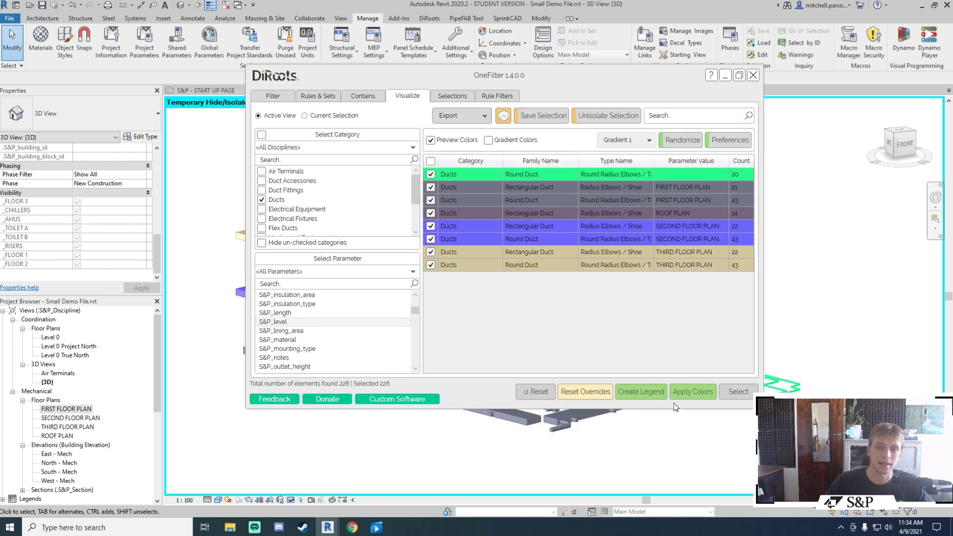
Step: Create a legend named 'Ducts' from the duct level colour groups
click(638, 394)
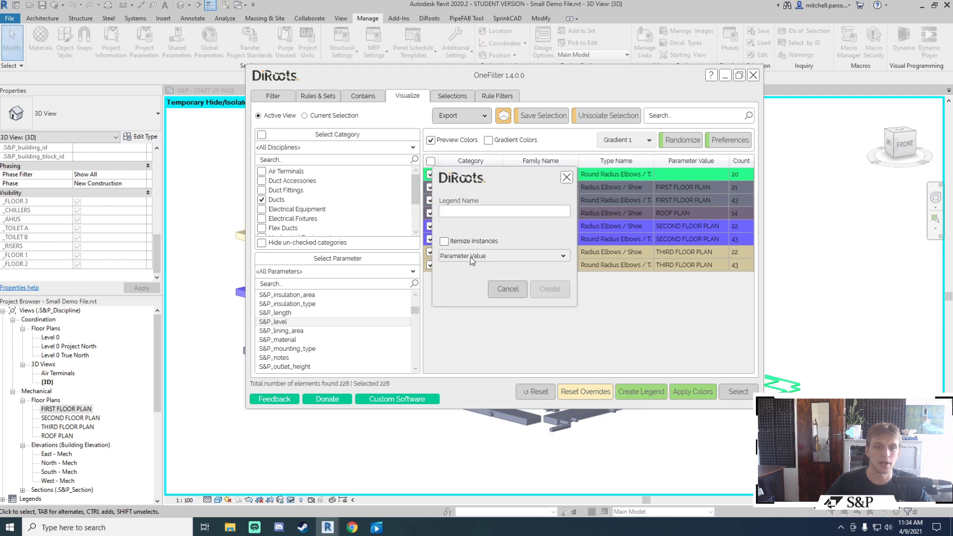
click(474, 210)
text(Ducts)
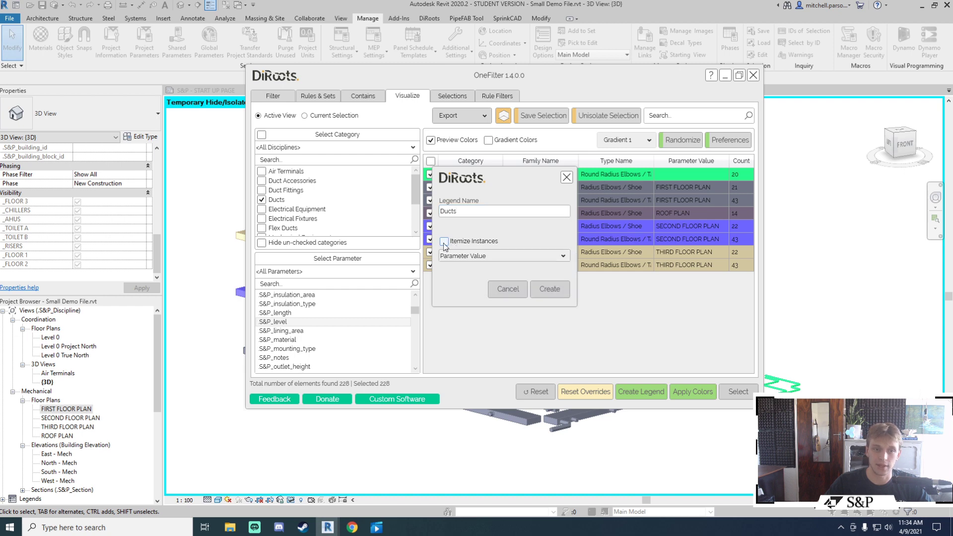
click(549, 289)
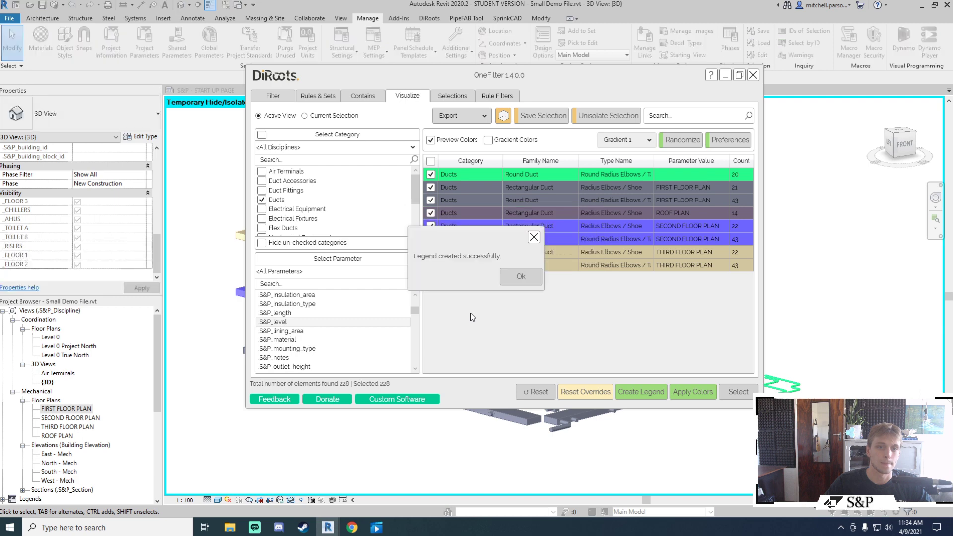
Step: Confirm the legend creation and open the Ducts legend under Legends in the Project Browser
click(516, 277)
scroll(33, 443, down, 2)
double_click(30, 464)
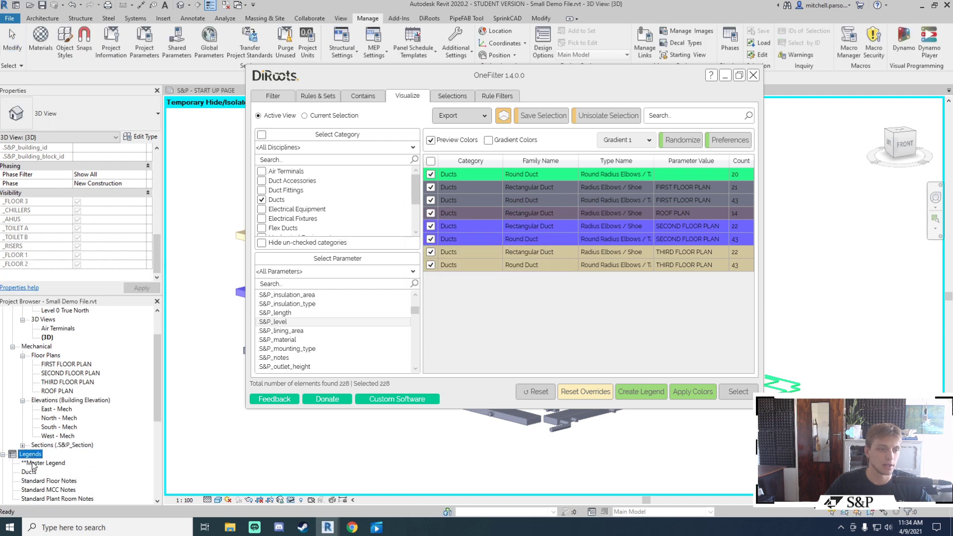
scroll(39, 456, down, 1)
double_click(28, 454)
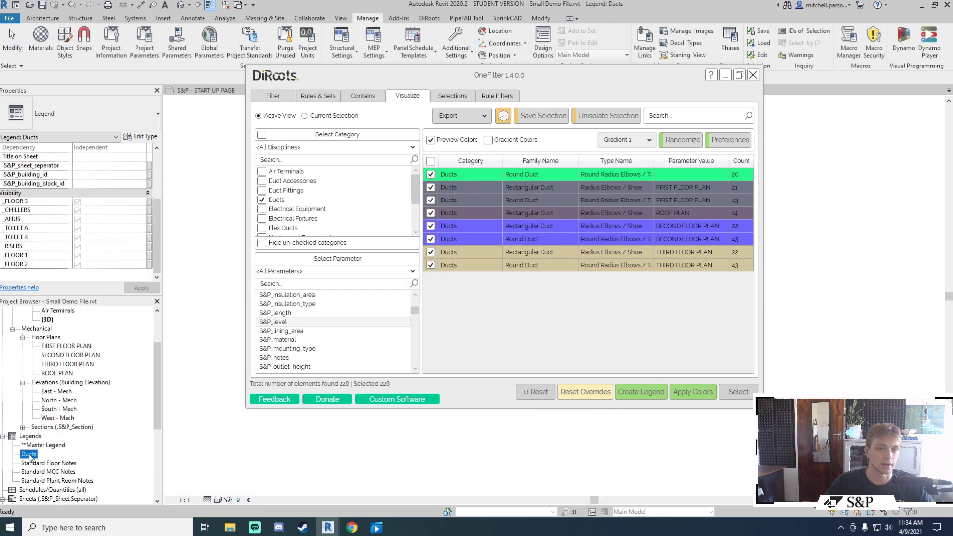
double_click(496, 76)
Step: Inspect the .S&P_level heading and colour swatches, then return to the 3D view
click(595, 192)
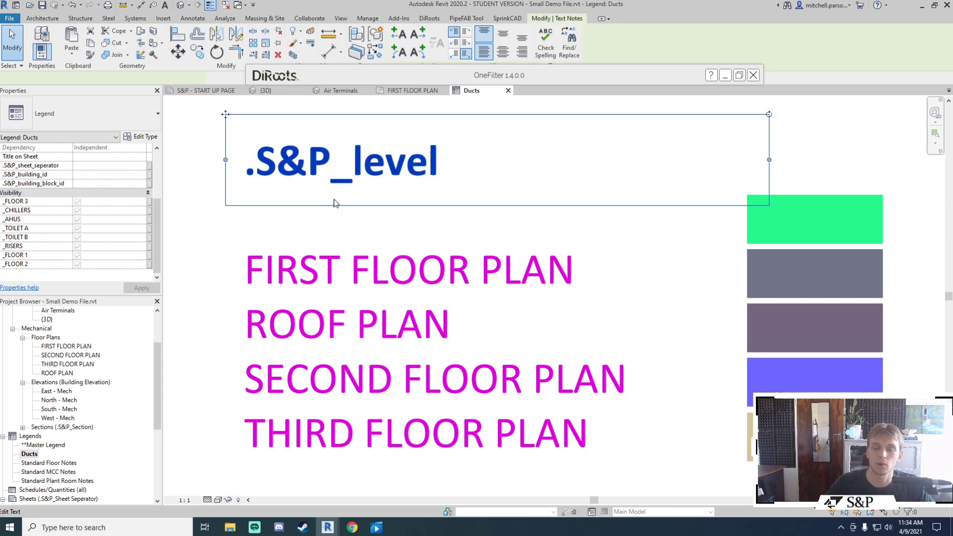
scroll(742, 203, down, 2)
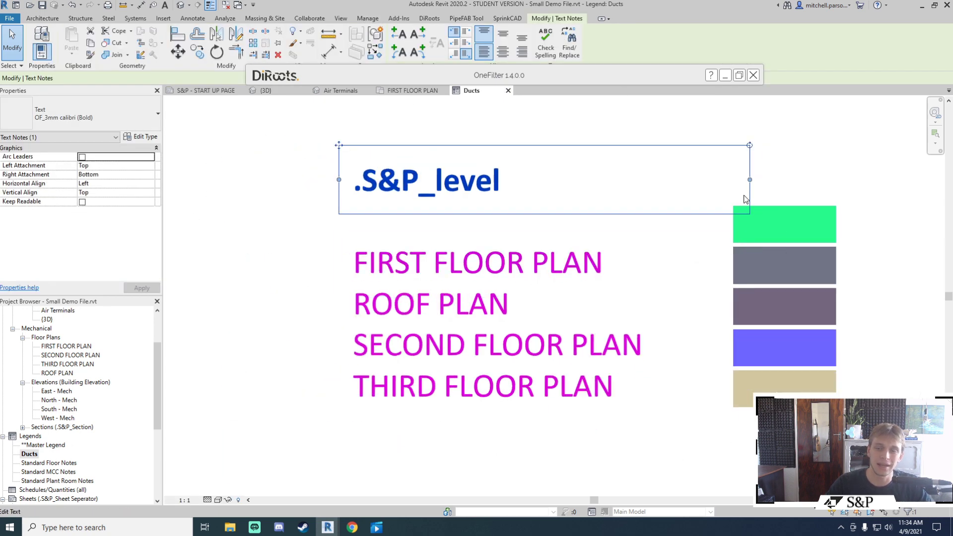
key(Escape)
middle_drag(761, 213, 718, 219)
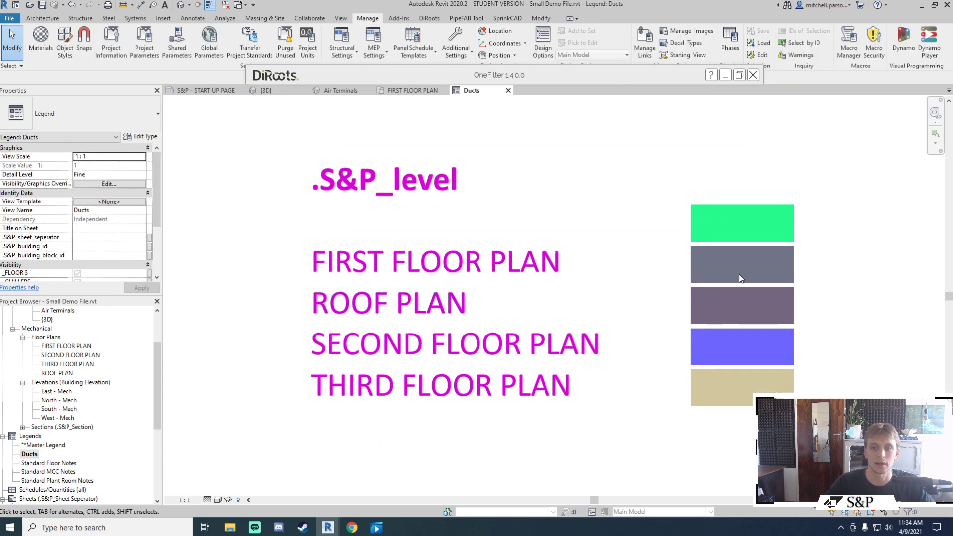
click(630, 157)
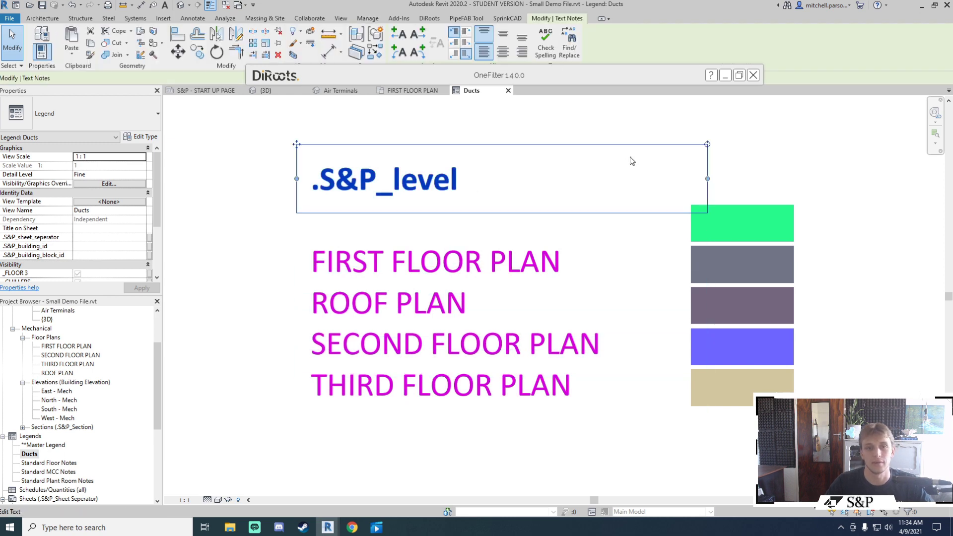
click(709, 132)
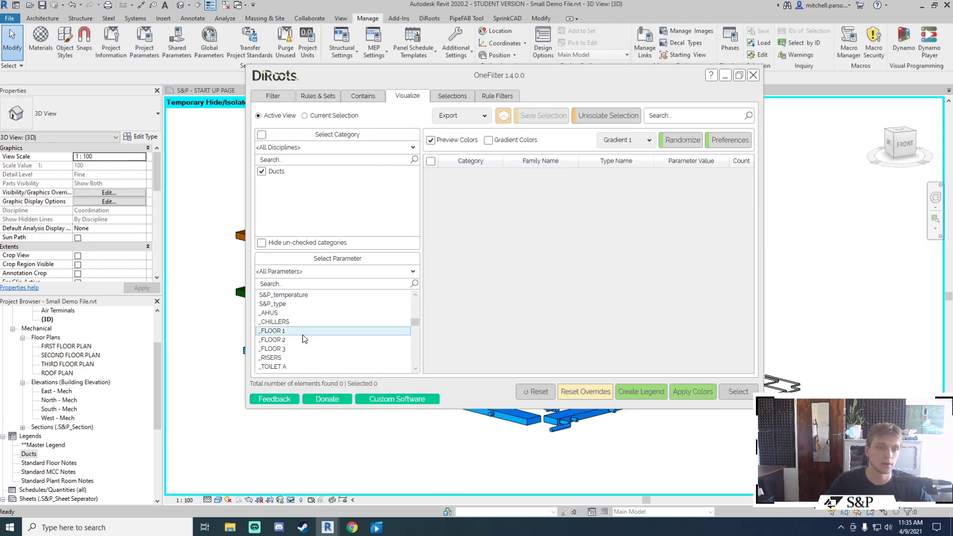
Step: Colour ducts by Family and Type: 149 Round Duct and 79 Rectangular Duct, then orbit to check
scroll(304, 337, down, 2)
scroll(304, 341, down, 4)
click(301, 330)
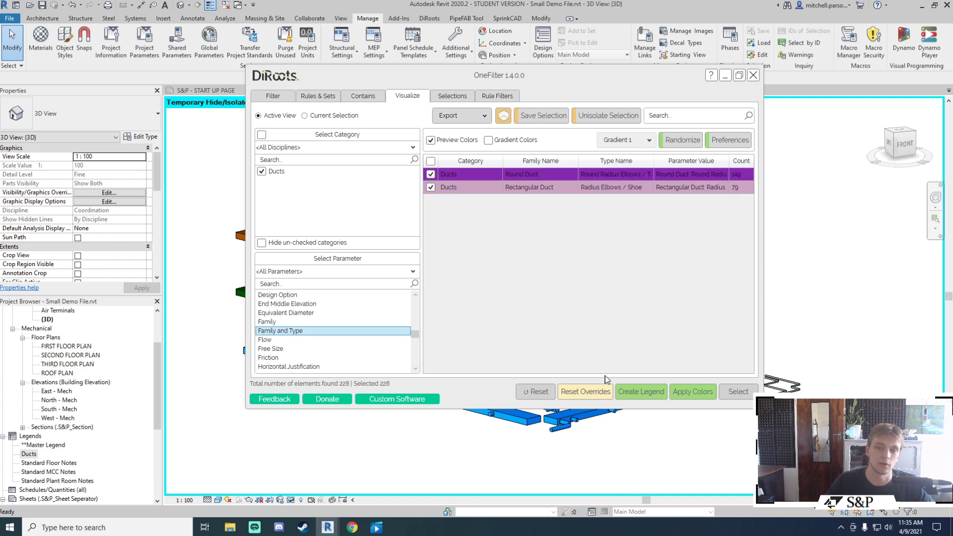
click(692, 391)
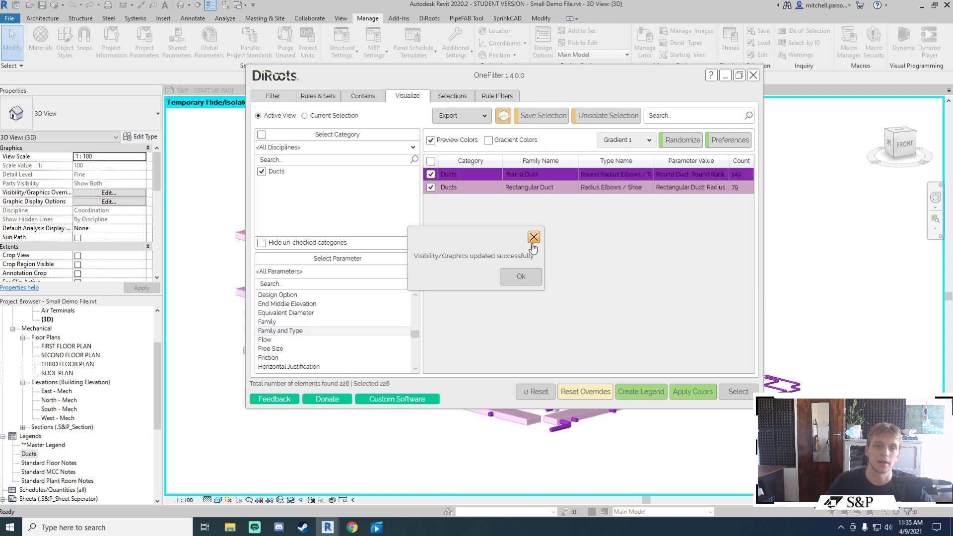
click(533, 237)
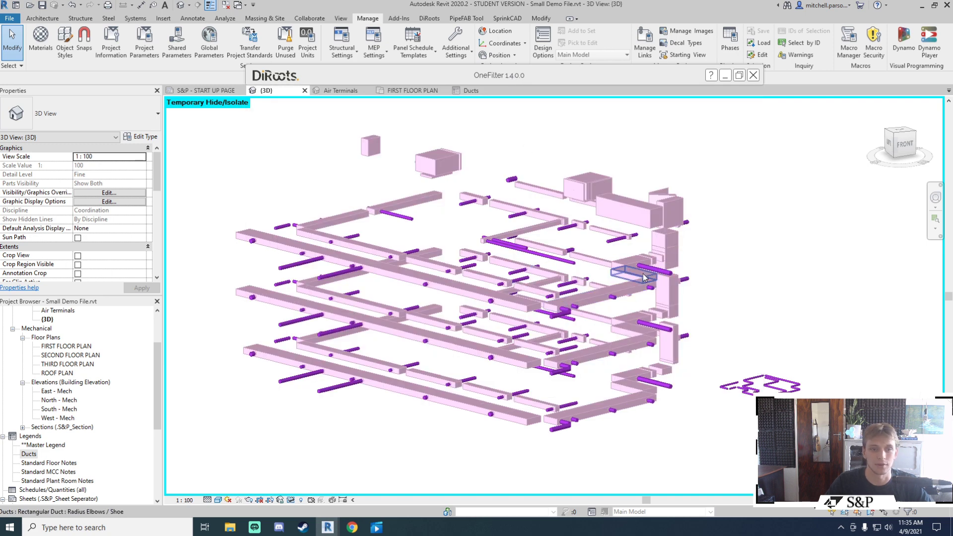
shift+middle_drag(645, 279, 590, 292)
mouse_move(513, 80)
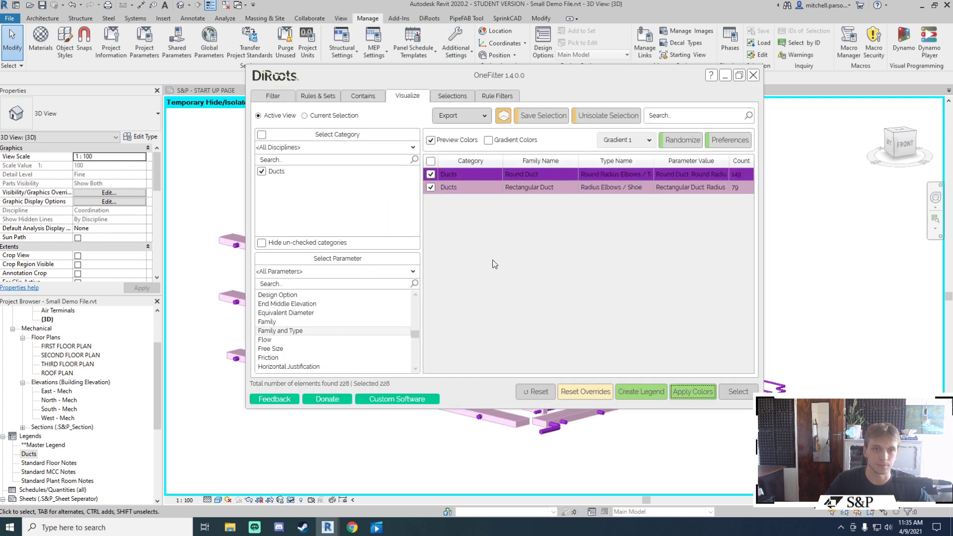
Step: Preview the AHU-06 air terminals saved selection in OneFilter
click(452, 95)
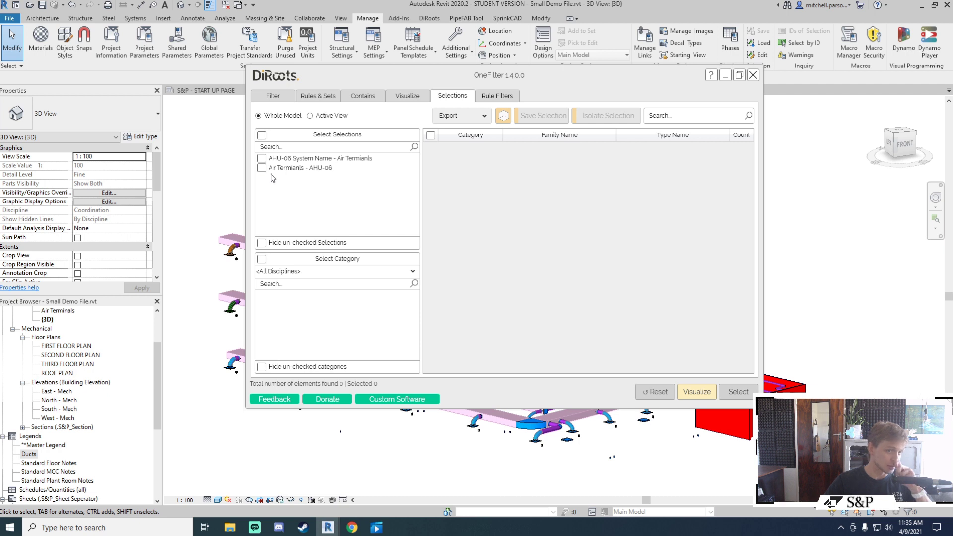
click(281, 97)
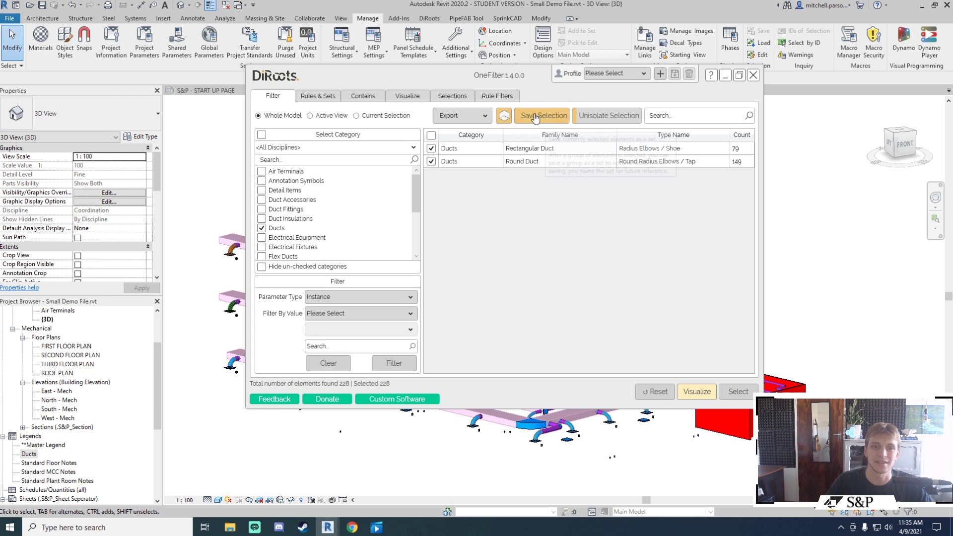
click(536, 122)
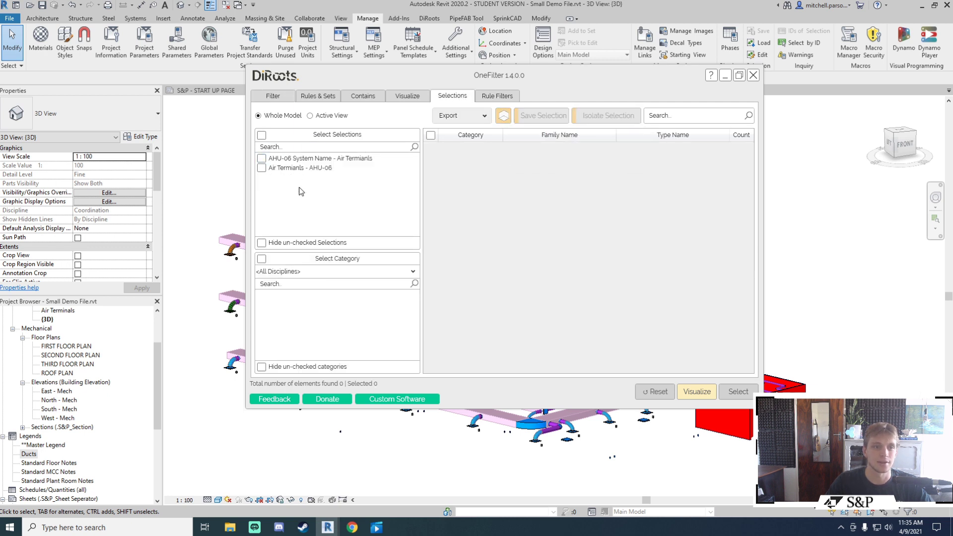
click(261, 168)
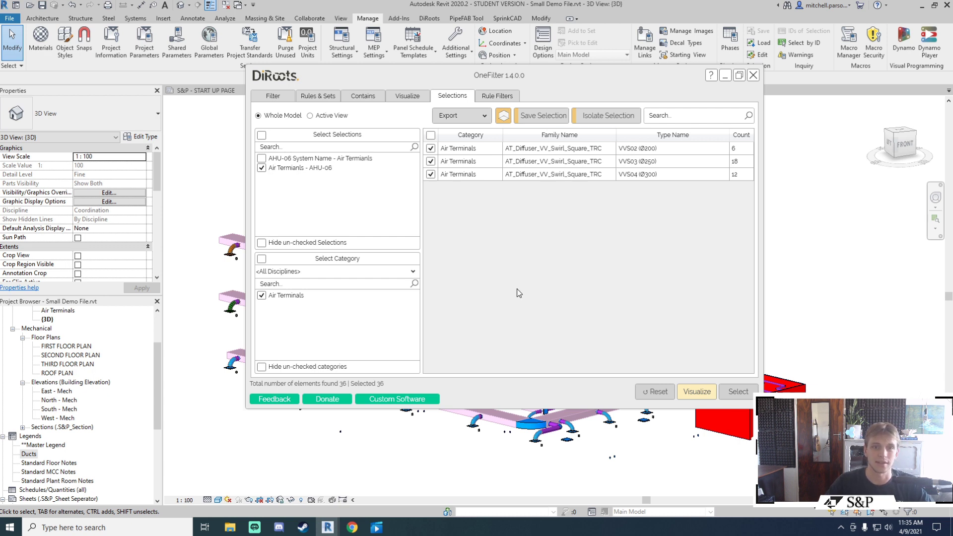
Step: Show, then clear, the elements matching the _AHUS rule filter
click(502, 101)
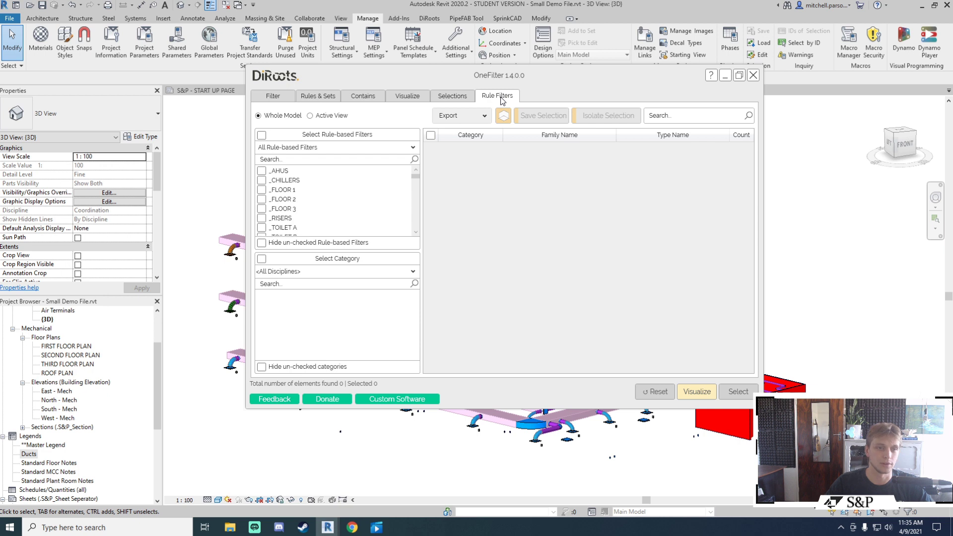
drag(416, 177, 415, 193)
scroll(415, 193, down, 6)
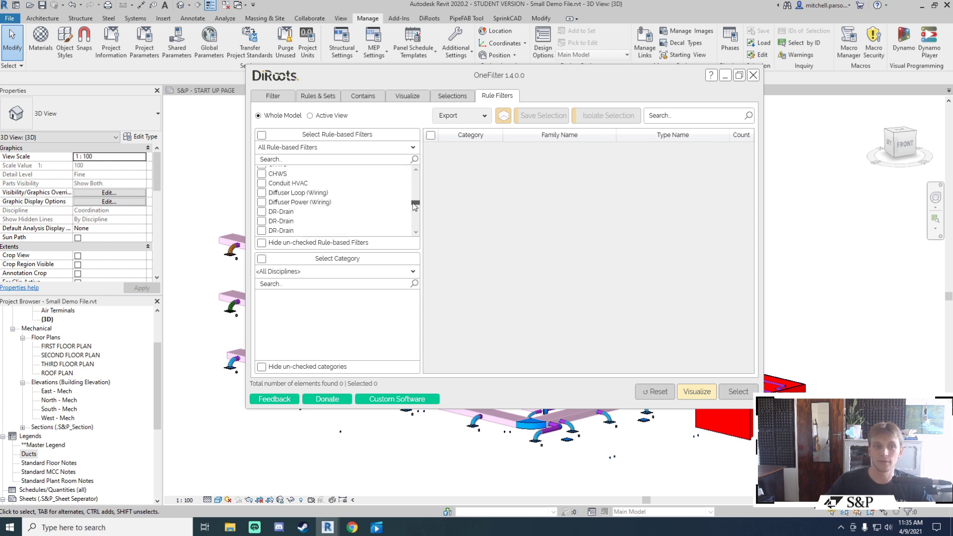
scroll(416, 204, up, 10)
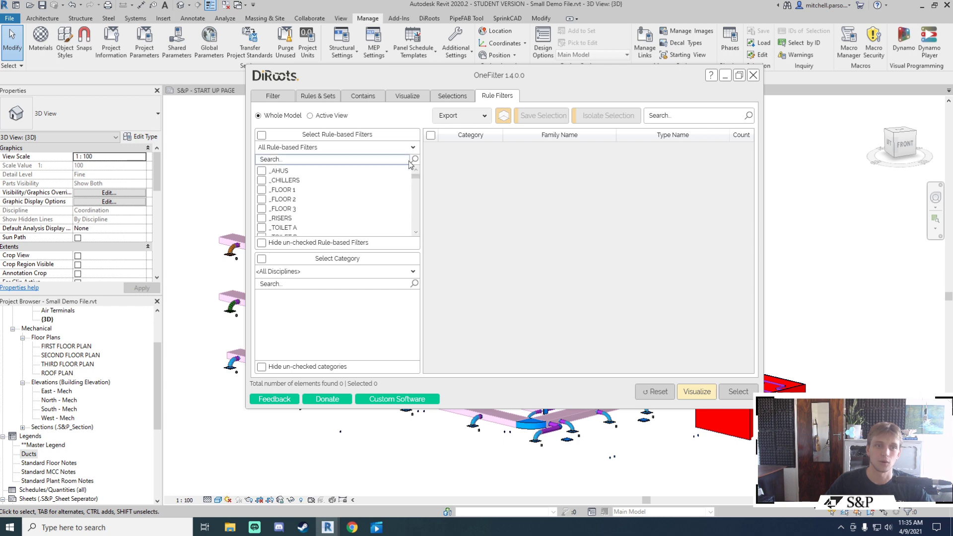
drag(524, 80, 512, 78)
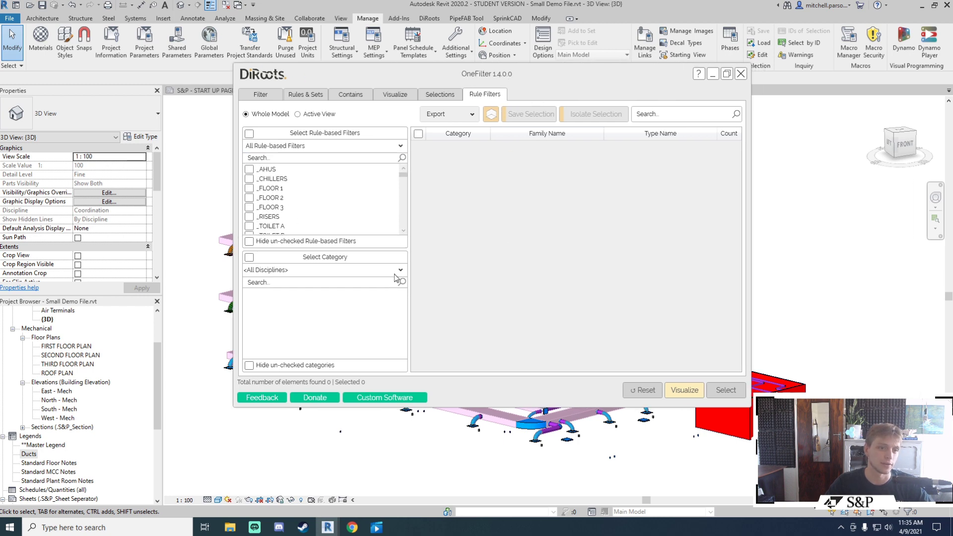
click(249, 169)
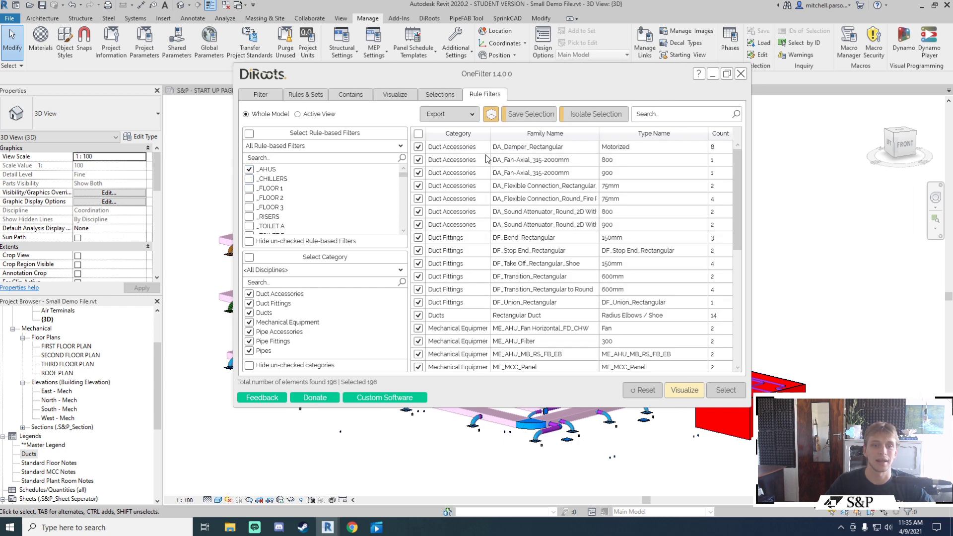
click(250, 170)
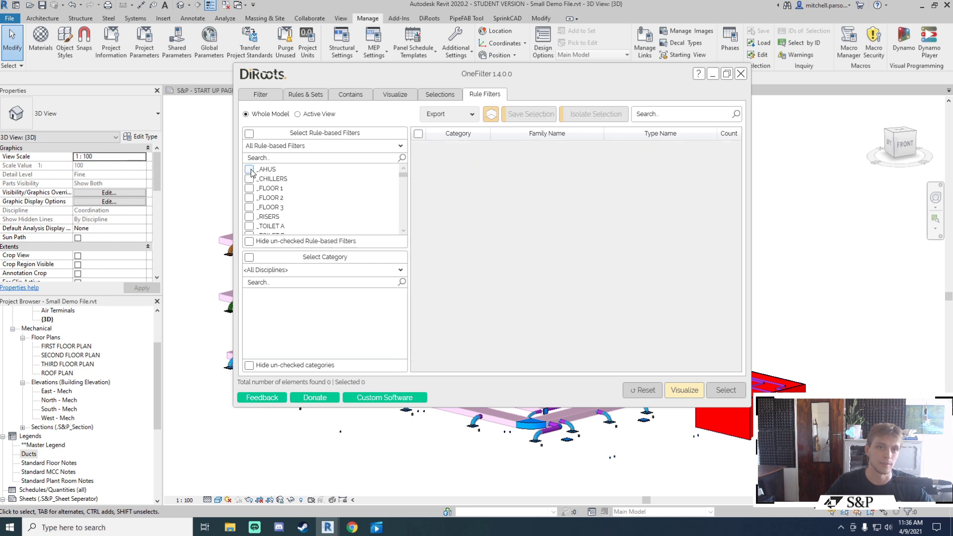
Step: Close the OneFilter window and switch to the DiRoots ribbon
drag(479, 83, 593, 105)
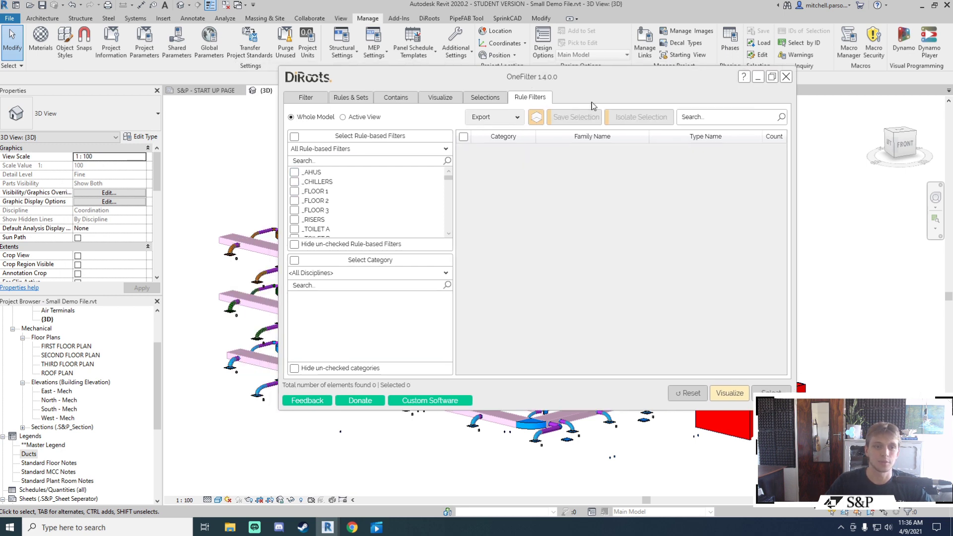
click(785, 77)
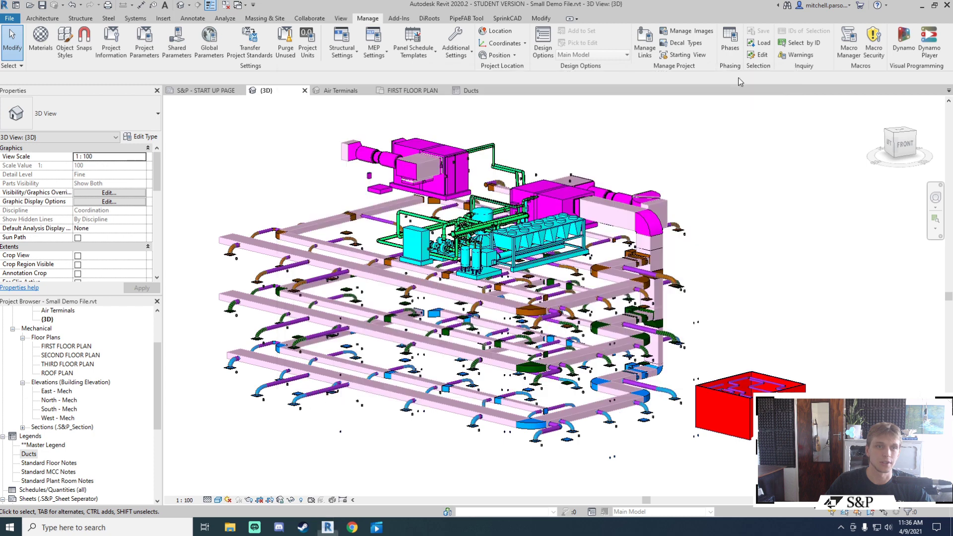
click(429, 19)
Step: Open the Selections and Filters Manager from the DiRoots OneFilter tools
click(17, 49)
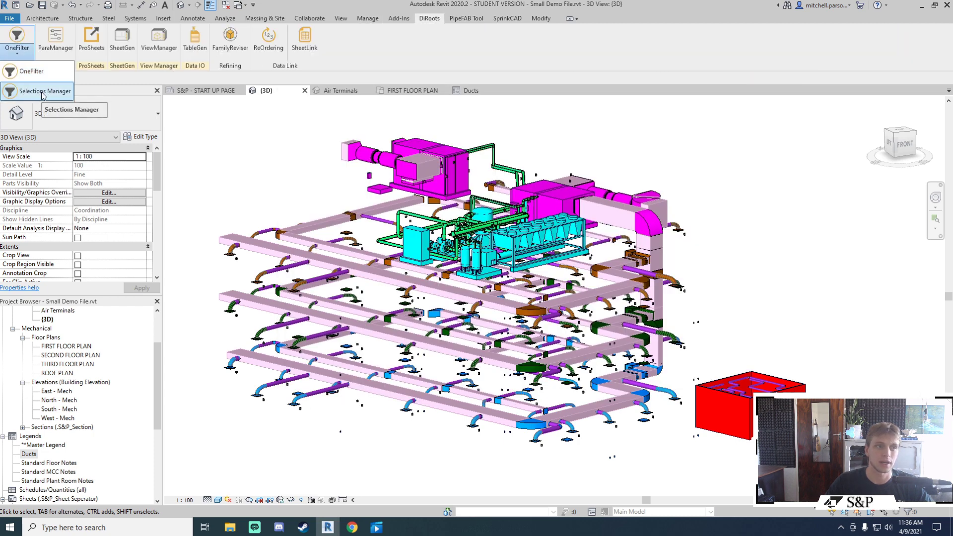
click(42, 95)
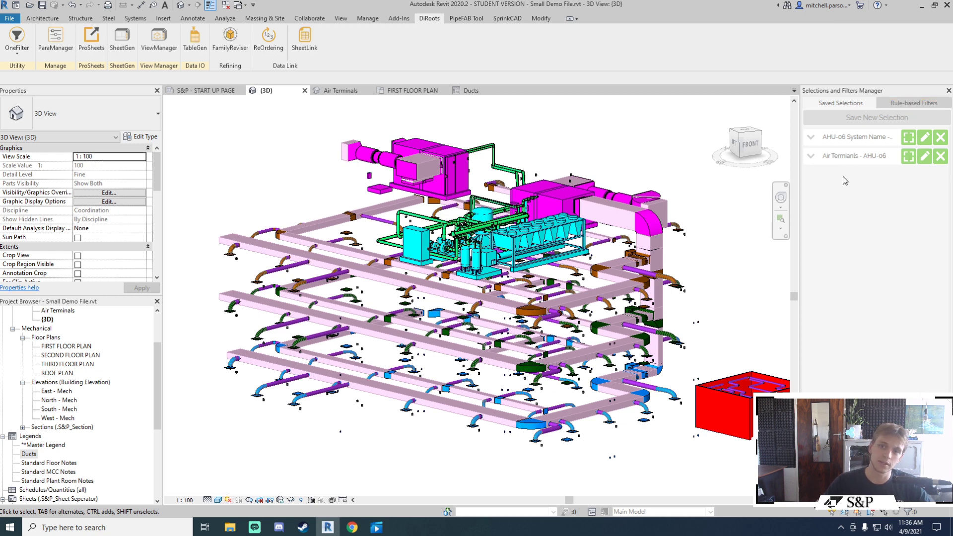
scroll(625, 187, down, 2)
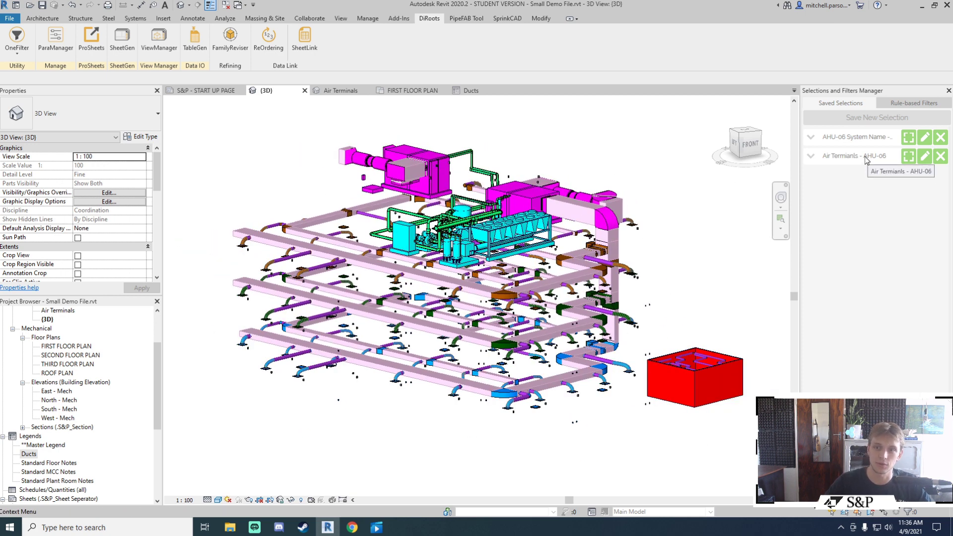
scroll(595, 248, up, 3)
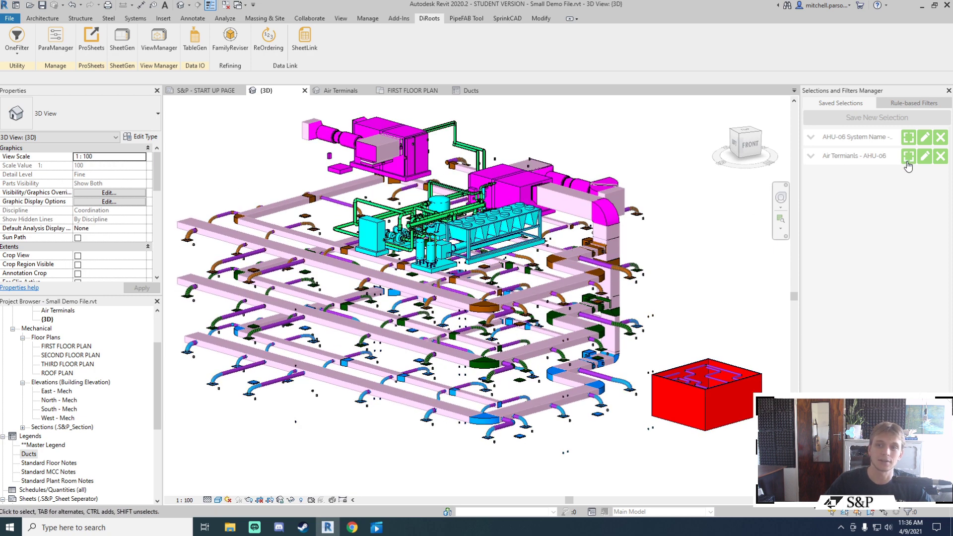
Step: Test selecting and editing the 36 AHU-06 air terminals, then list the rule-based filters
click(908, 164)
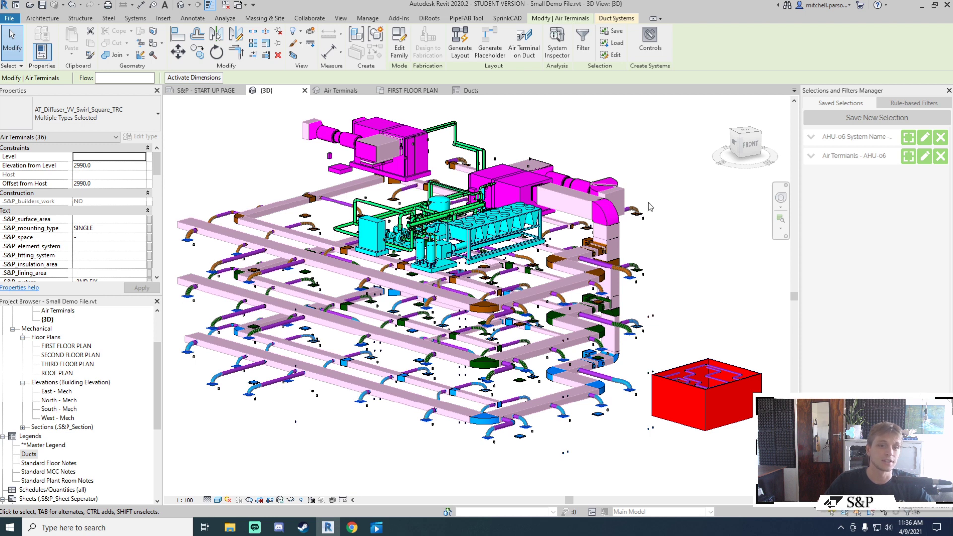
click(623, 148)
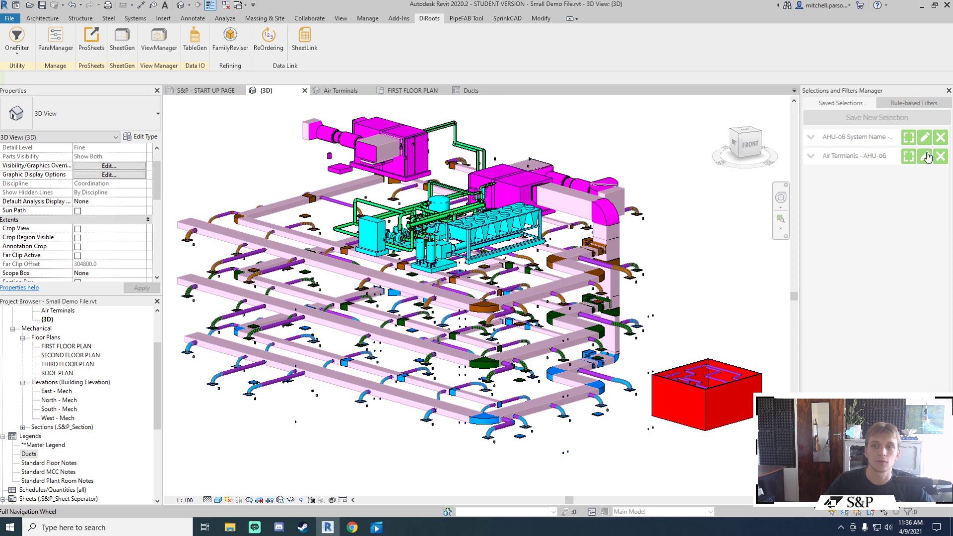
click(924, 157)
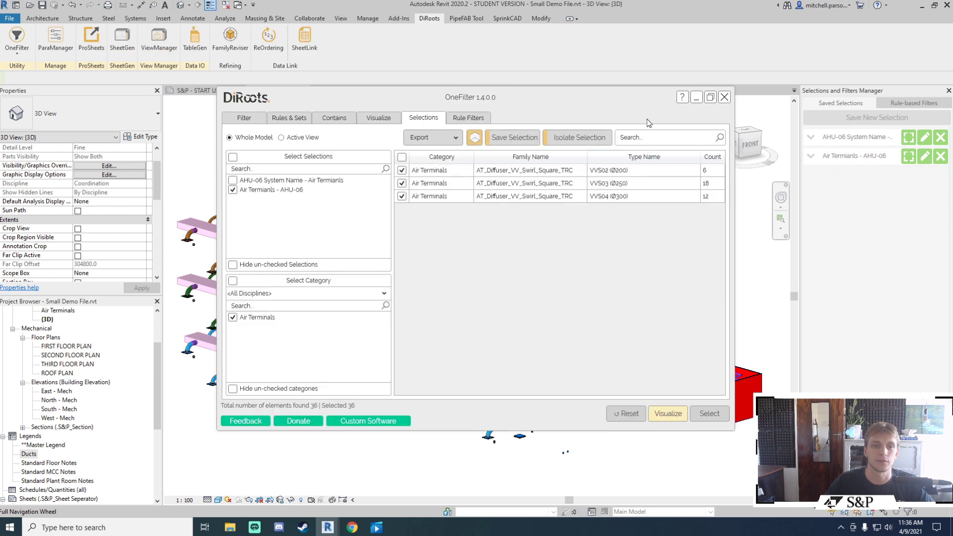
click(724, 97)
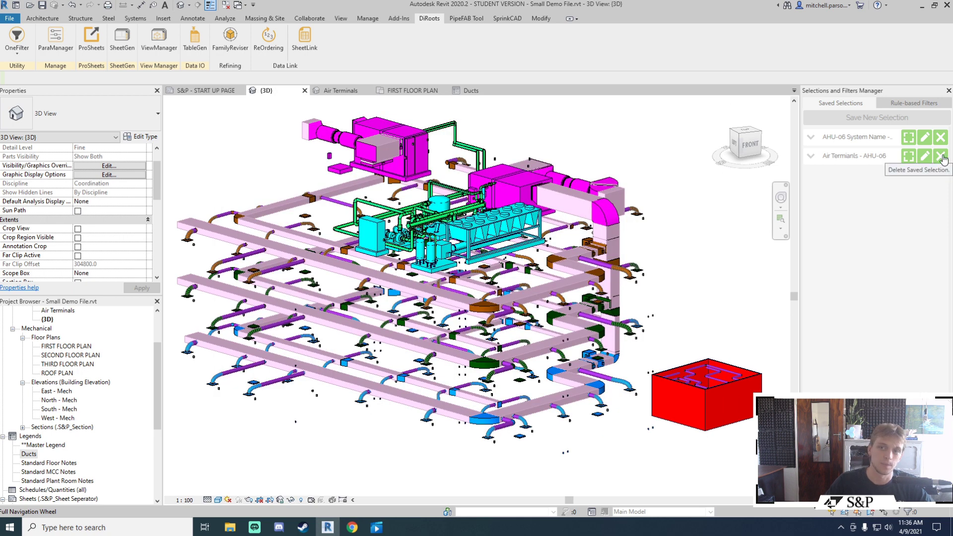
click(908, 104)
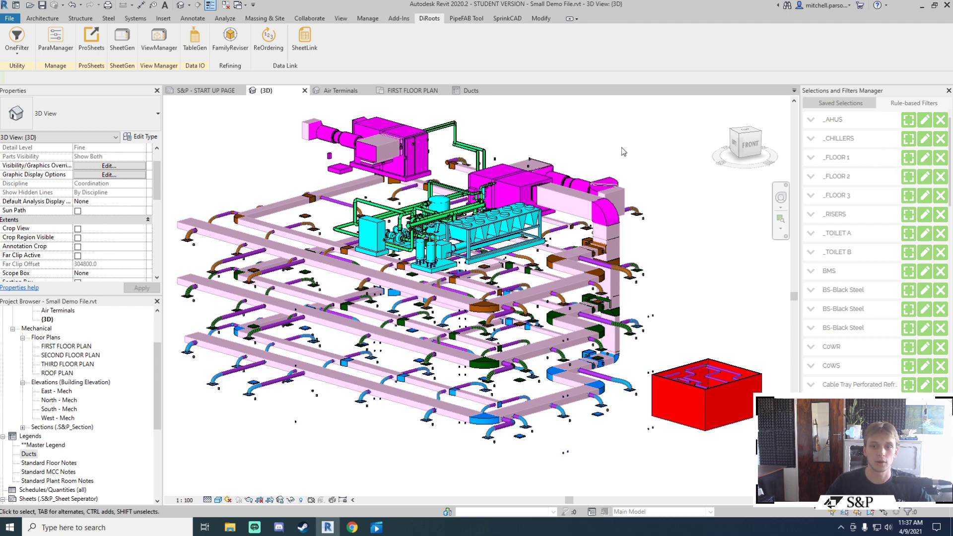
key(v)
key(v)
click(450, 148)
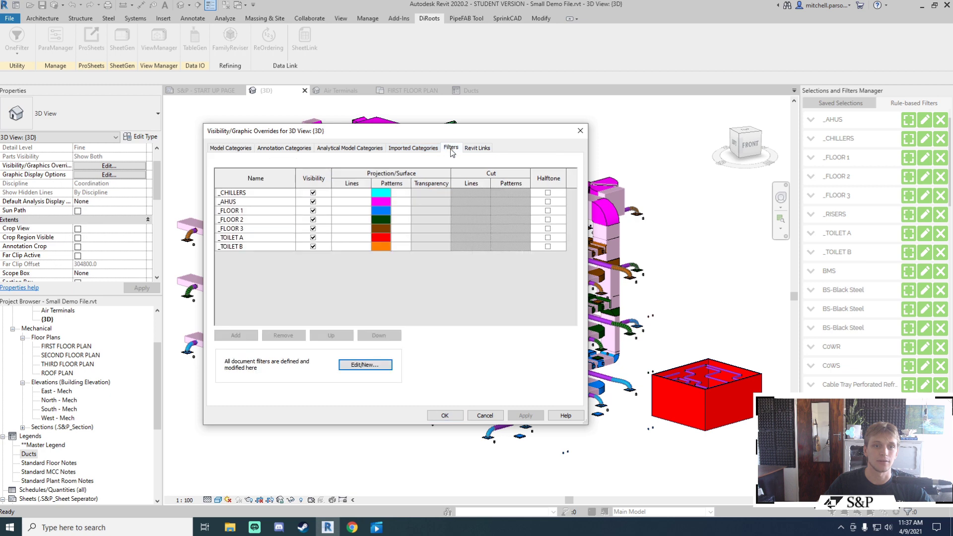
drag(454, 135, 465, 128)
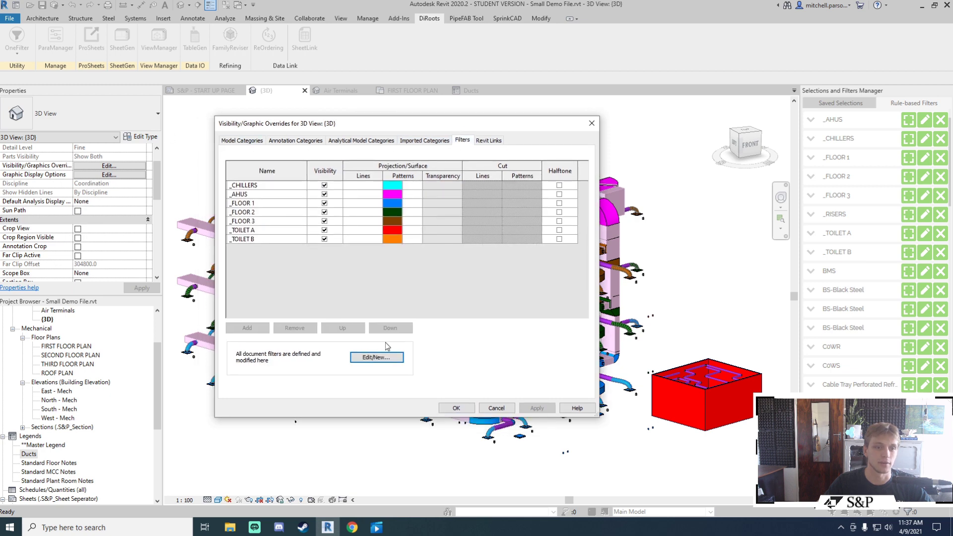
click(383, 358)
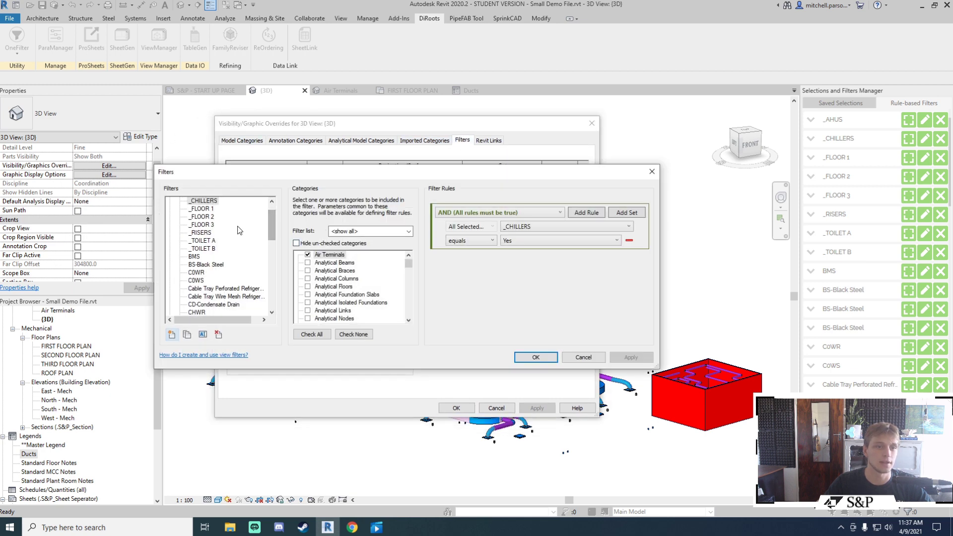
drag(270, 220, 272, 206)
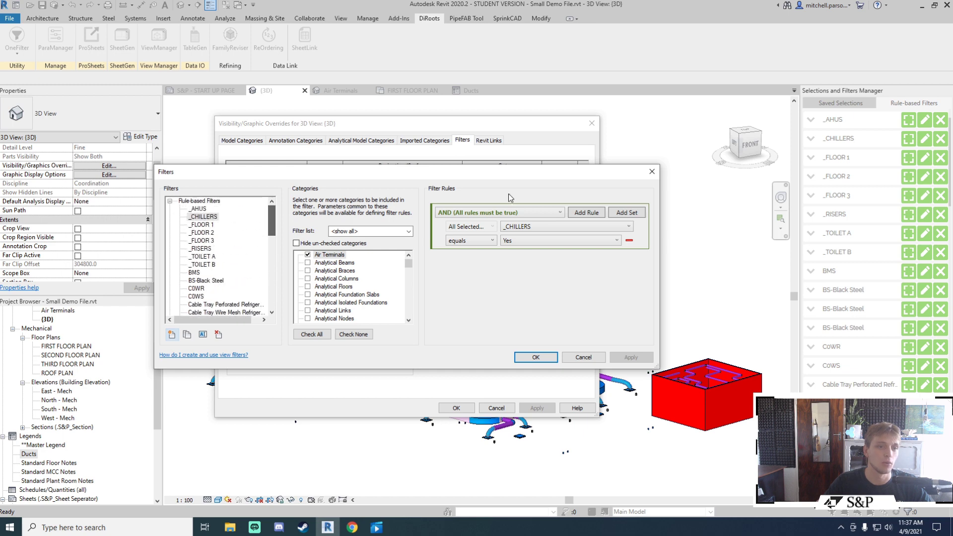
click(651, 172)
click(590, 124)
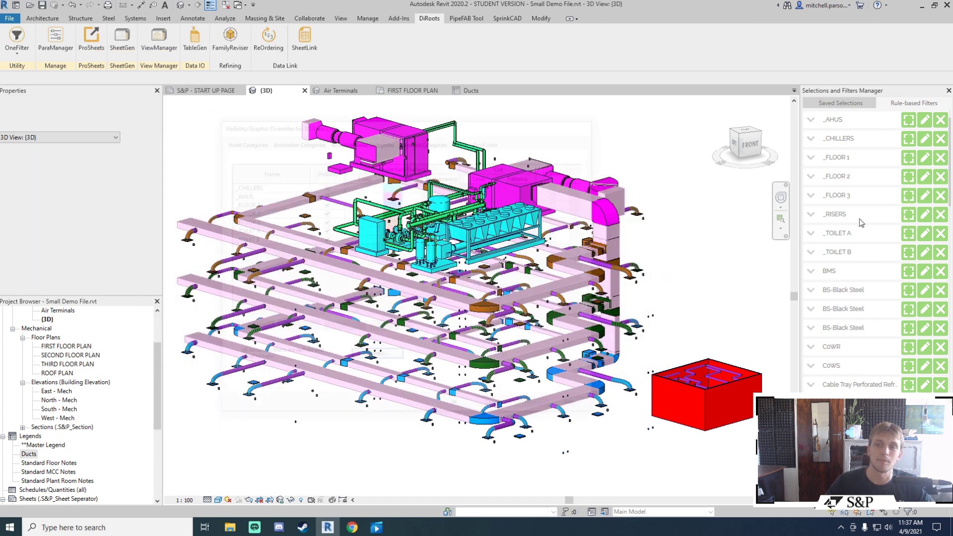